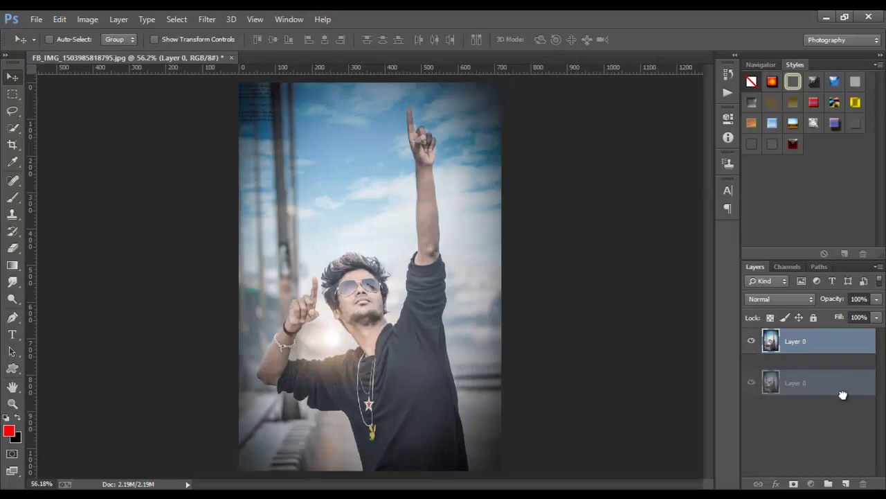
Duplicate Layer 0 and apply Shadows/Highlights to the copy with Shadows Amount 35%
left_click_drag(868, 337, 846, 484)
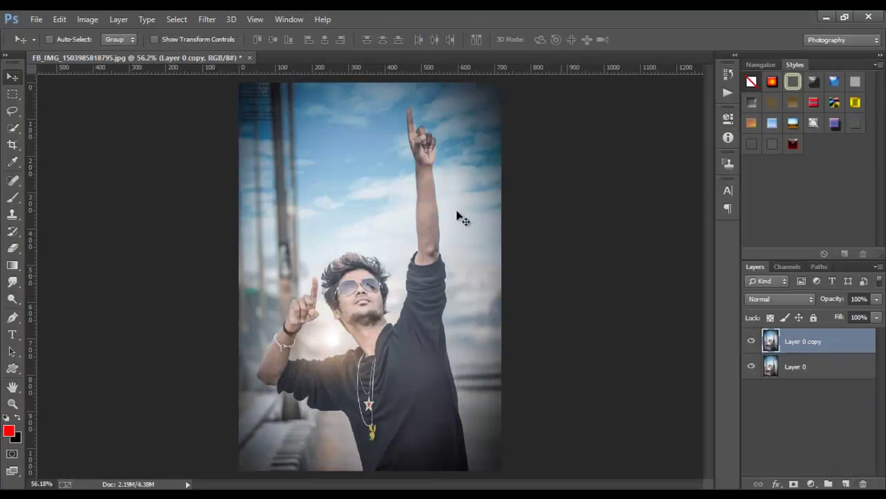
left_click(208, 20)
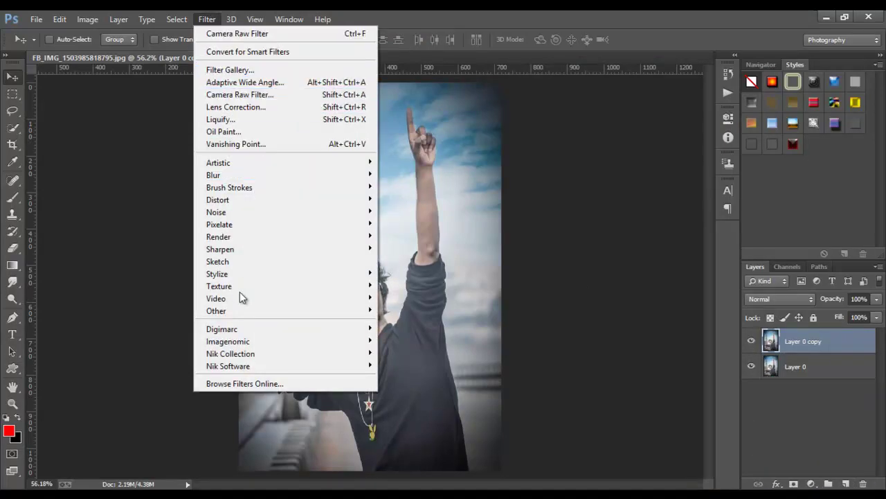
left_click(81, 20)
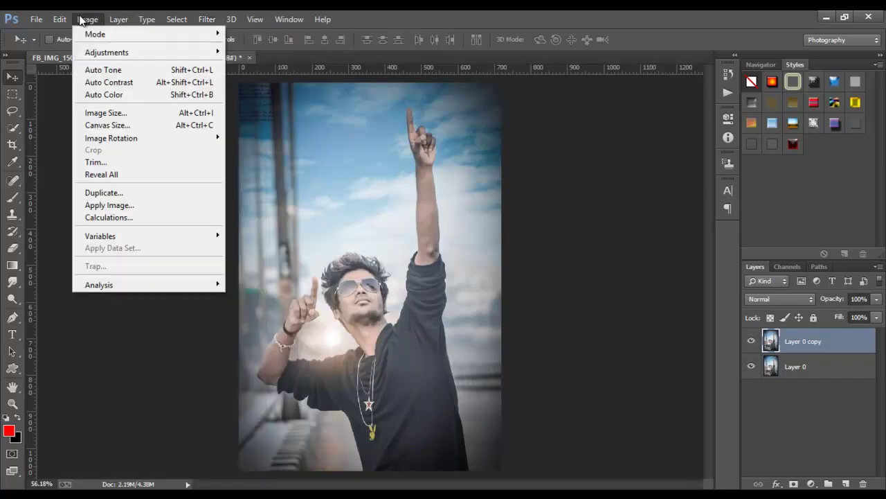
left_click(263, 268)
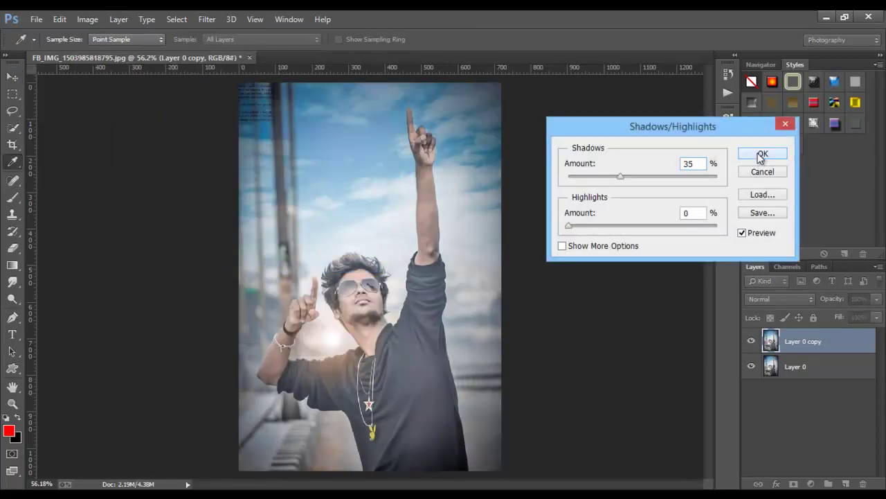
left_click(761, 154)
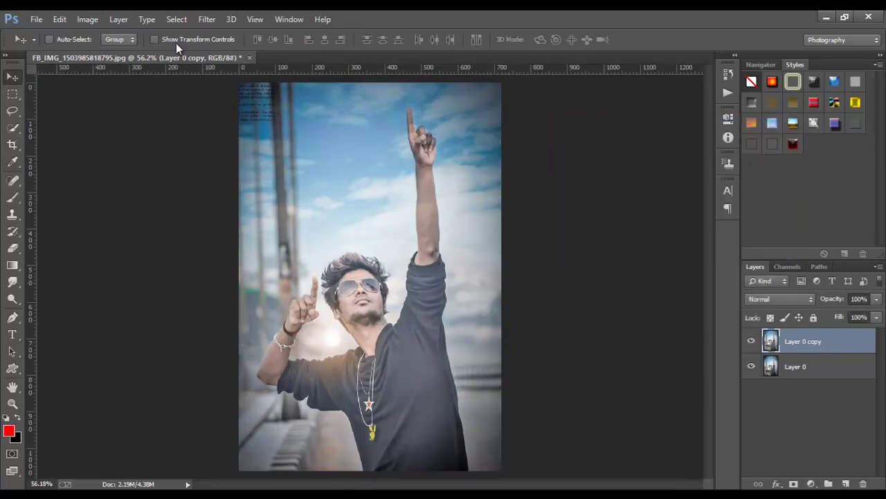
Apply Color Efex Pro 3.0's Indian Summer filter, Method 2, with Enhance Foliage at 66%
left_click(207, 19)
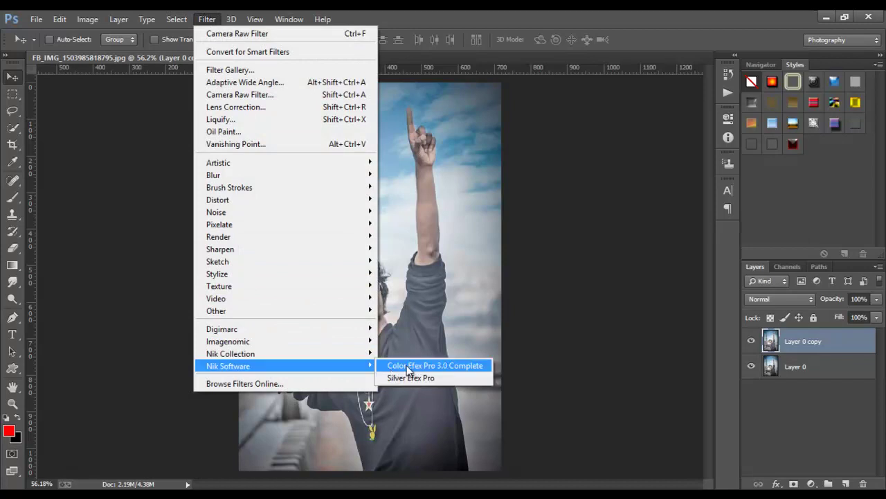
left_click(407, 365)
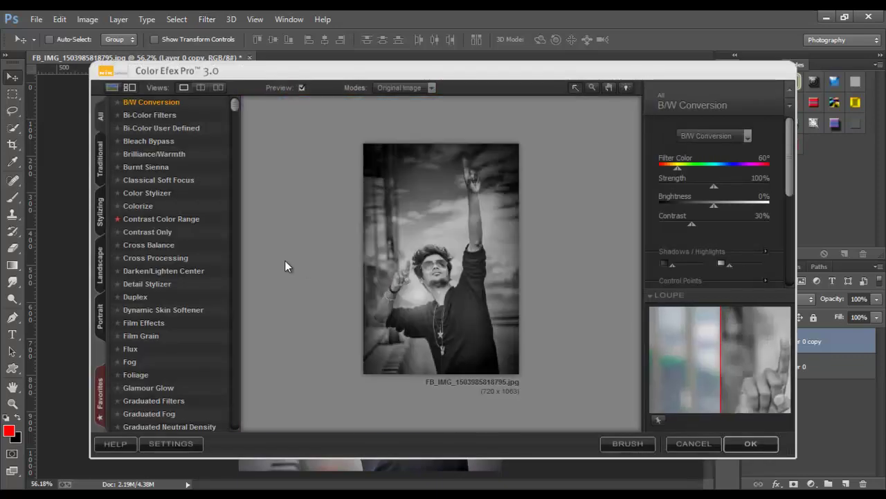
left_click(172, 220)
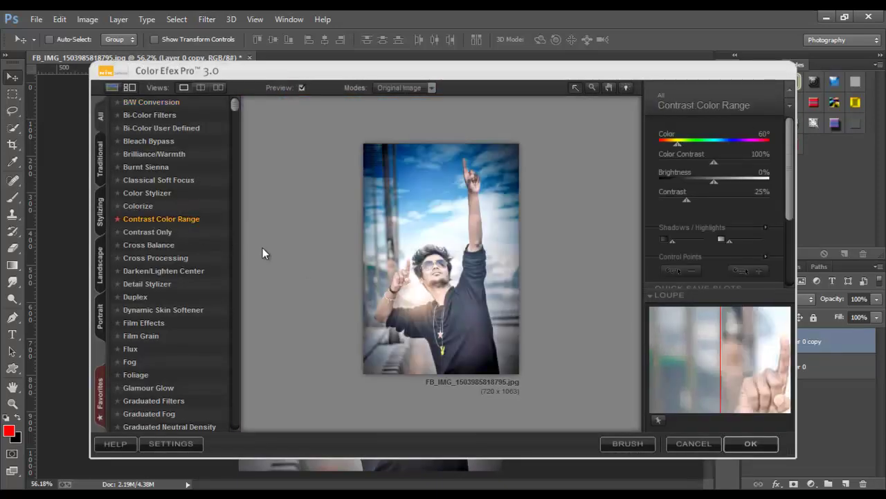
left_click_drag(234, 104, 234, 340)
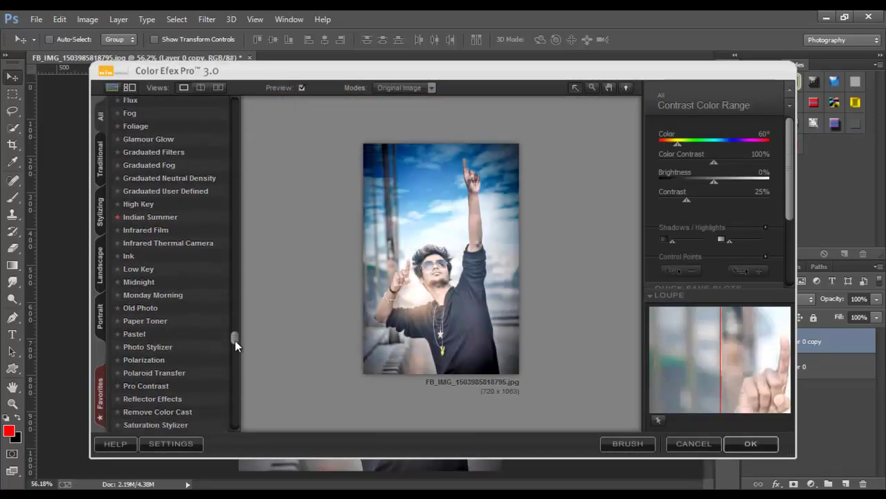
left_click(173, 218)
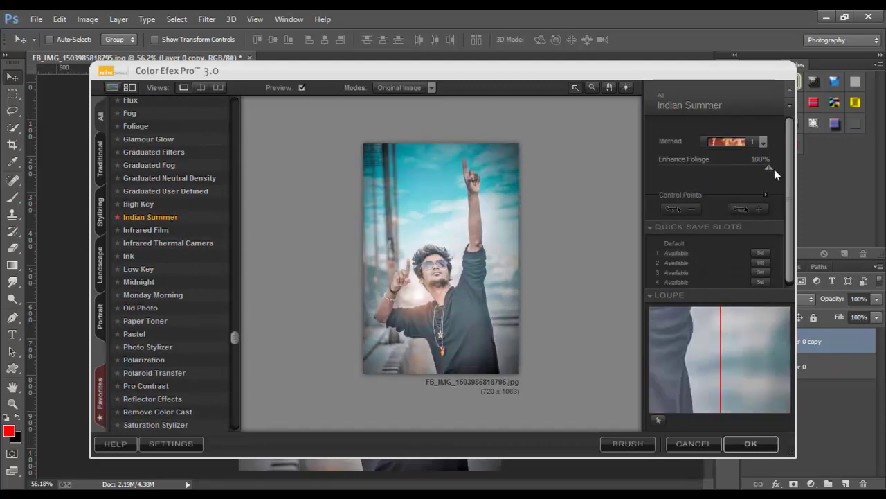
left_click(764, 142)
left_click(752, 180)
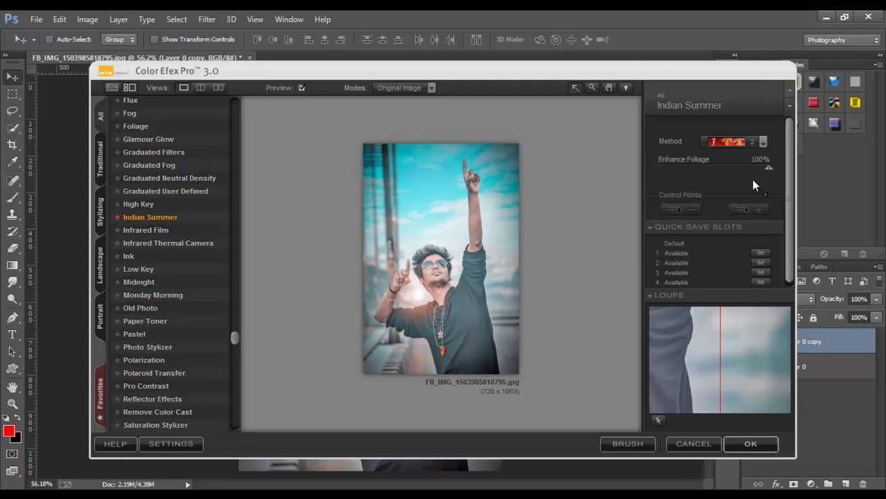
mouse_move(767, 169)
left_mouse_down()
mouse_move(730, 168)
mouse_move(768, 169)
left_mouse_up()
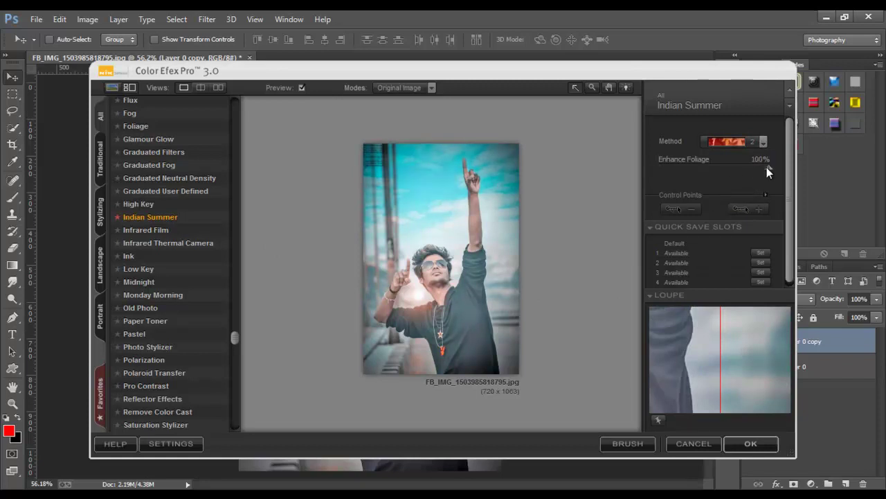
left_click(744, 444)
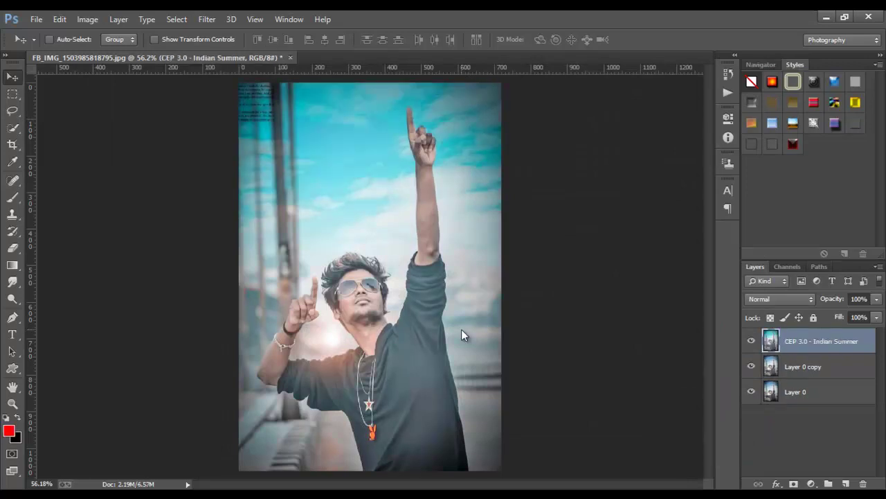
Compare the filtered layer before and after, then merge it down into Layer 0 copy
left_click(751, 340)
left_click(751, 341)
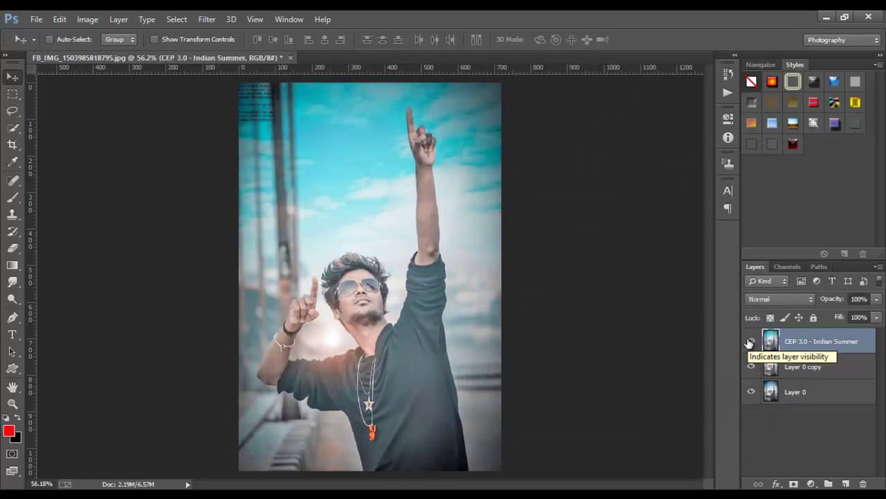
right_click(834, 342)
left_click(628, 387)
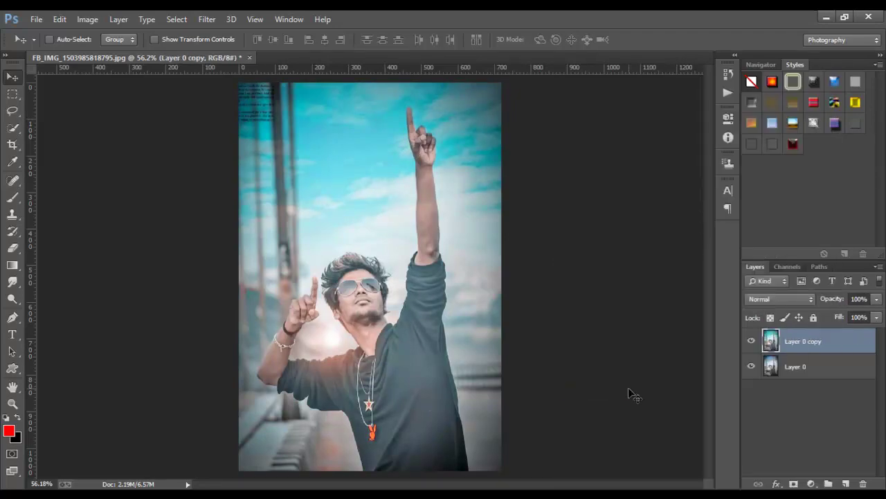
left_click(206, 18)
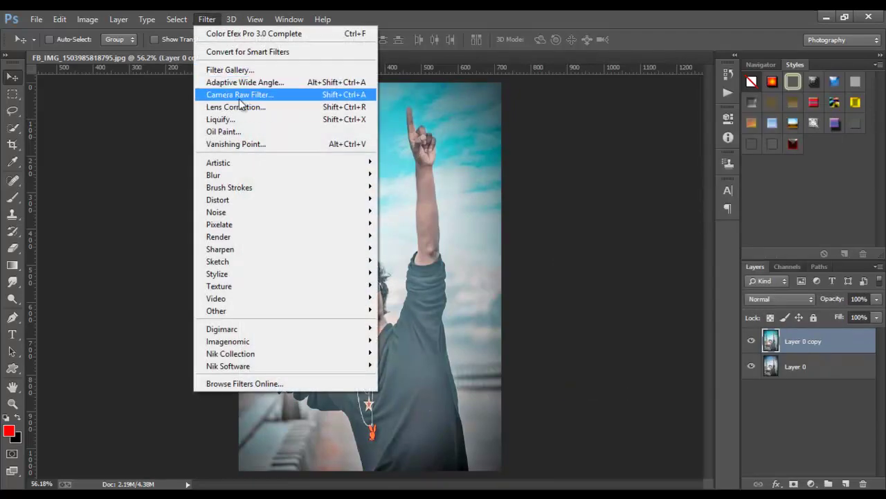
In the Camera Raw Filter, set Clarity +28, Blacks +10 and Vibrance +52
left_click(240, 94)
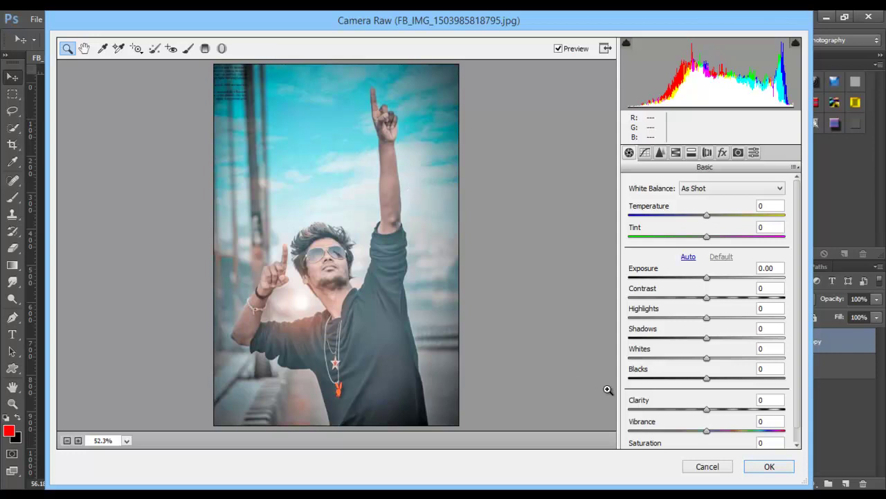
mouse_move(708, 410)
left_mouse_down()
mouse_move(736, 410)
mouse_move(728, 410)
left_mouse_up()
mouse_move(706, 377)
left_mouse_down()
mouse_move(758, 378)
mouse_move(714, 377)
left_mouse_up()
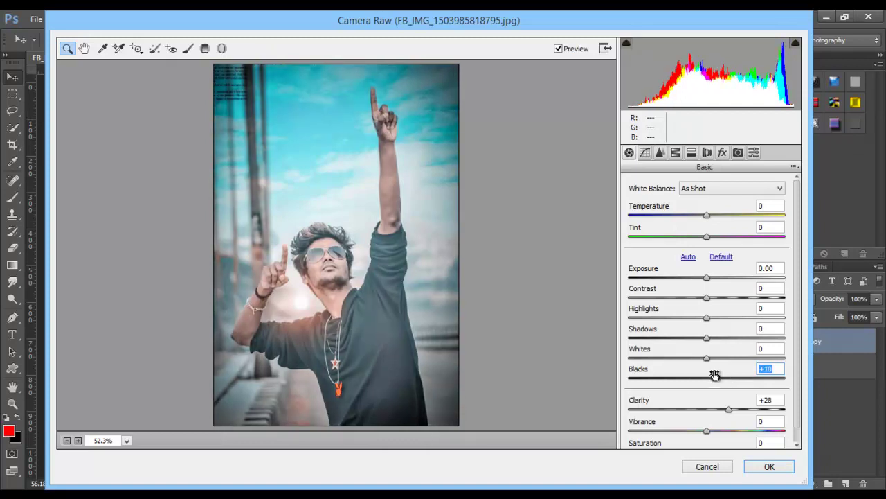
left_click_drag(707, 431, 746, 431)
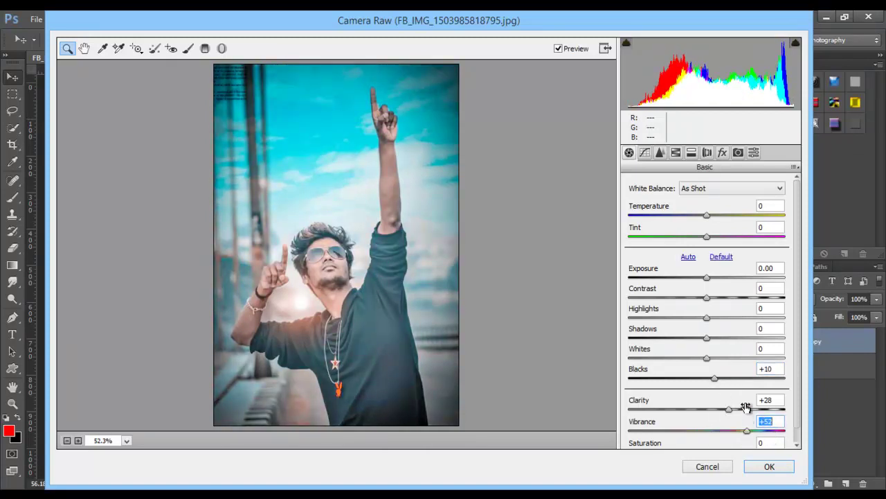
Pull Whites to -48 and Highlights to -40, then adjust Tint and cool the Temperature
left_click_drag(710, 359, 673, 360)
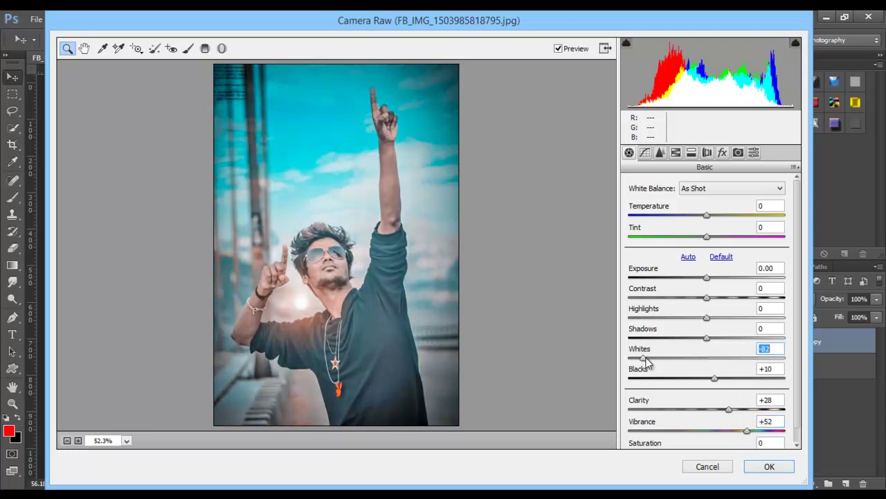
mouse_move(703, 317)
left_mouse_down()
mouse_move(677, 321)
mouse_move(735, 340)
mouse_move(720, 344)
left_mouse_up()
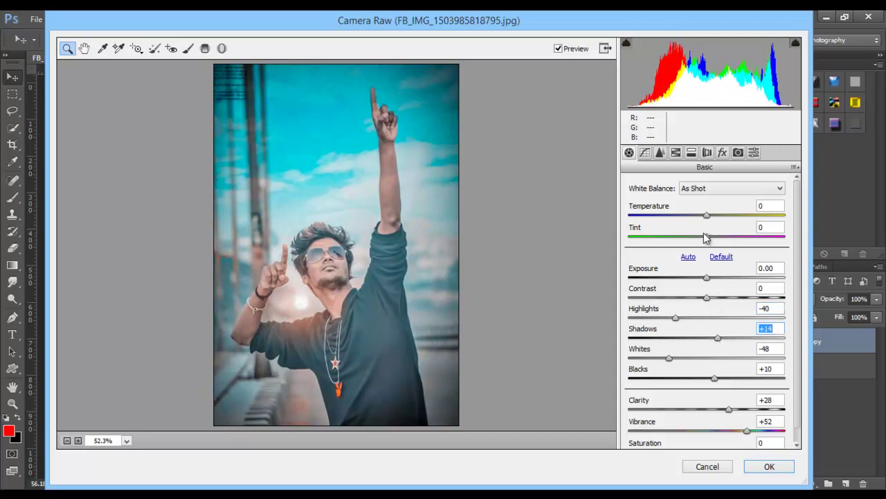
mouse_move(706, 237)
left_mouse_down()
mouse_move(686, 239)
mouse_move(721, 244)
mouse_move(708, 245)
mouse_move(694, 216)
mouse_move(710, 223)
left_mouse_up()
key("Down")
key("Down")
key("Down")
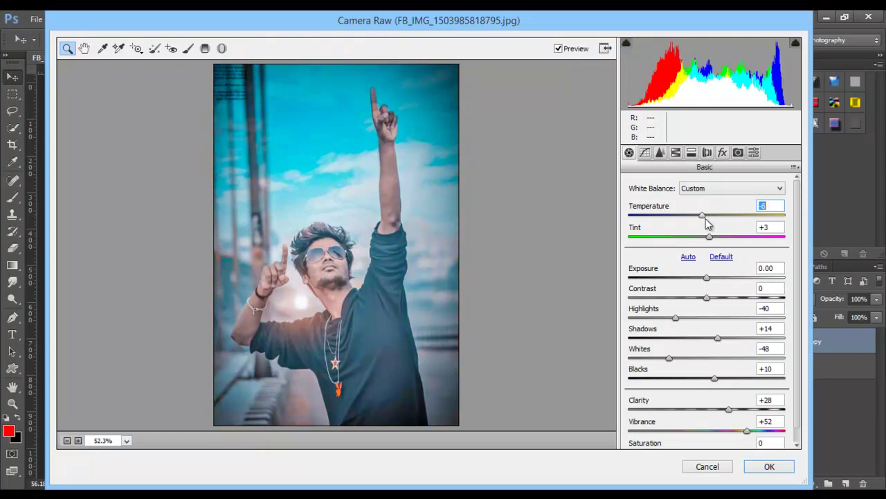
left_click(660, 152)
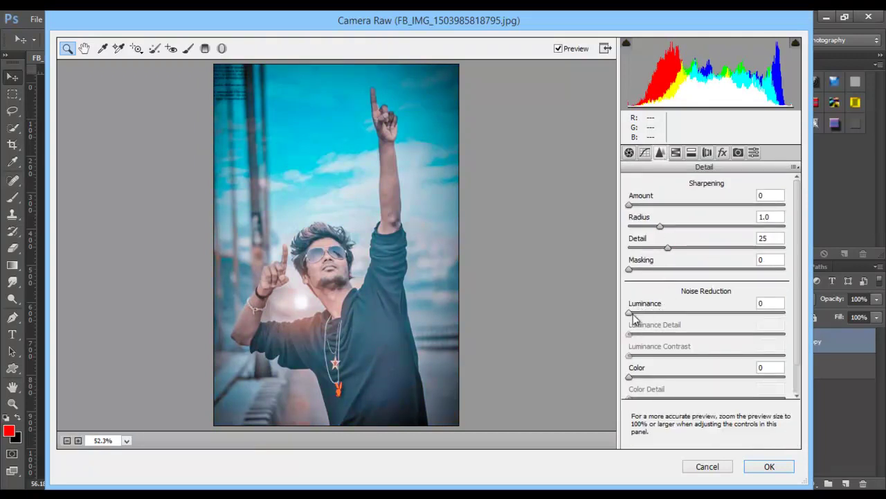
Add light sharpening and luminance noise reduction of 3, then brighten Oranges luminance
left_click(633, 313)
mouse_move(630, 206)
left_mouse_down()
mouse_move(668, 206)
mouse_move(646, 205)
left_mouse_up()
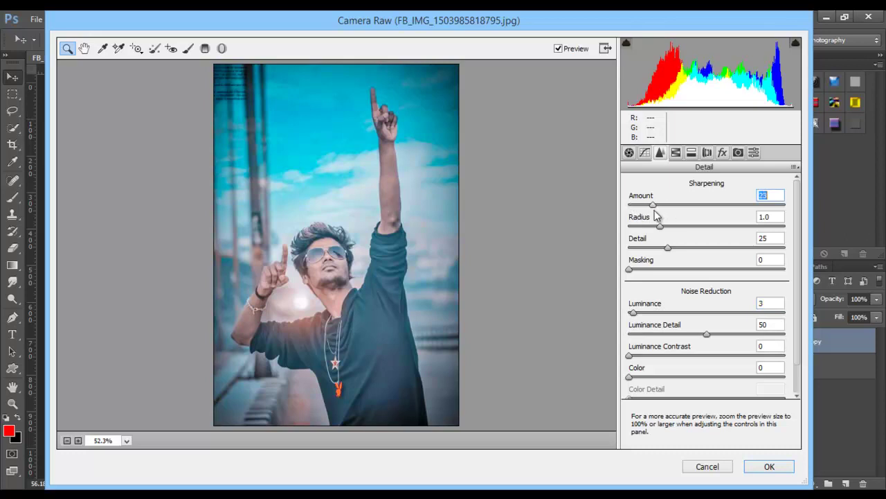
left_click(676, 153)
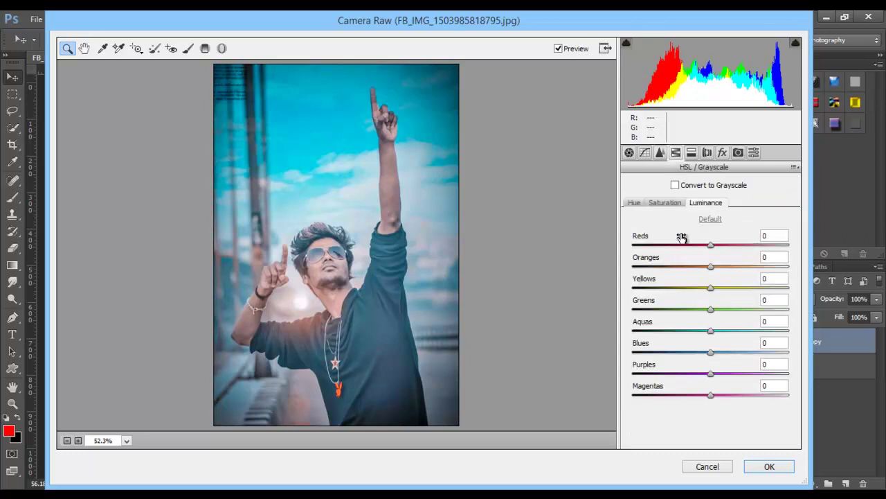
left_click_drag(710, 267, 745, 267)
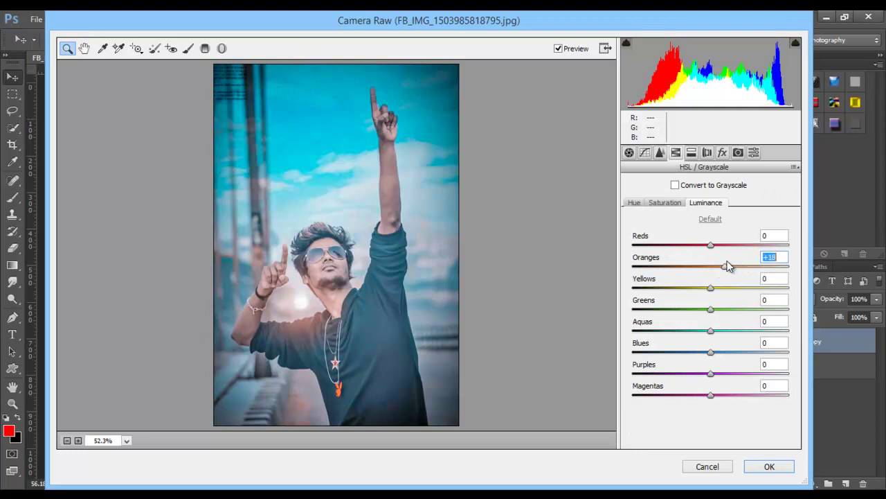
Set HSL saturation to Oranges +15, Yellows -19, Aquas +27 and Blues +6
left_click(677, 203)
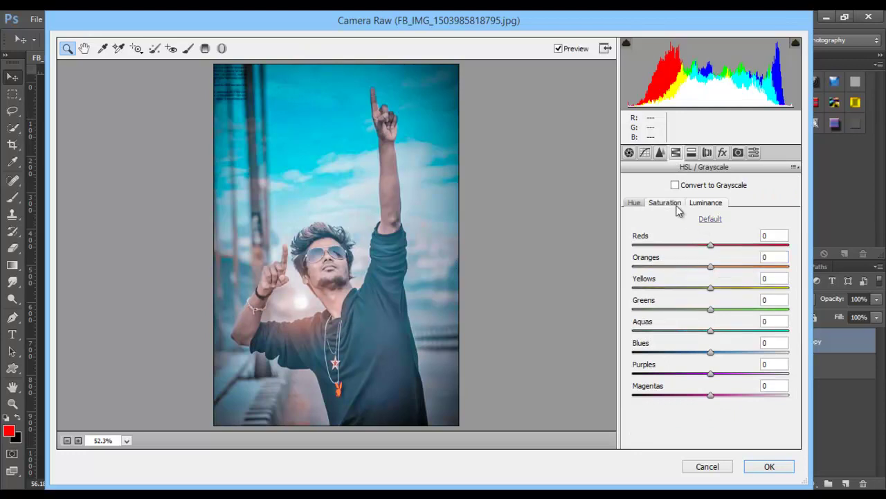
mouse_move(712, 267)
left_mouse_down()
mouse_move(681, 269)
mouse_move(755, 267)
mouse_move(727, 274)
mouse_move(722, 285)
mouse_move(625, 296)
mouse_move(709, 301)
mouse_move(695, 301)
left_mouse_up()
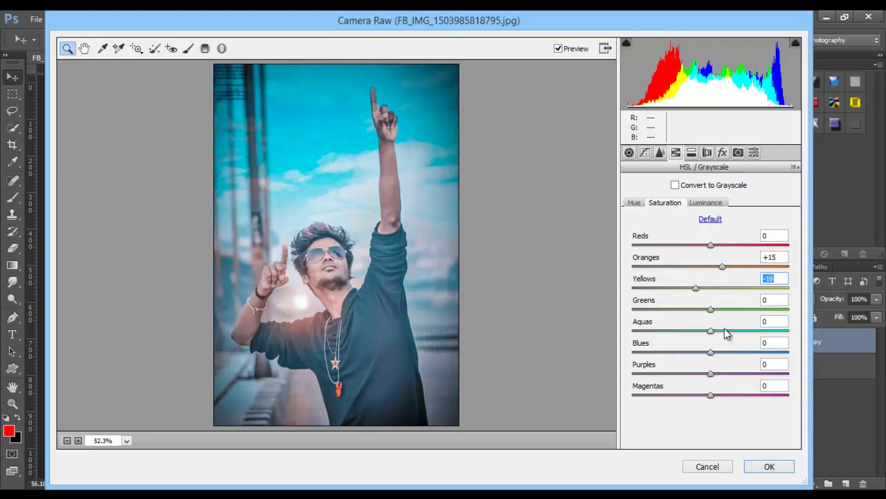
mouse_move(711, 333)
left_mouse_down()
mouse_move(653, 335)
mouse_move(799, 330)
mouse_move(733, 332)
mouse_move(792, 352)
mouse_move(721, 358)
left_mouse_up()
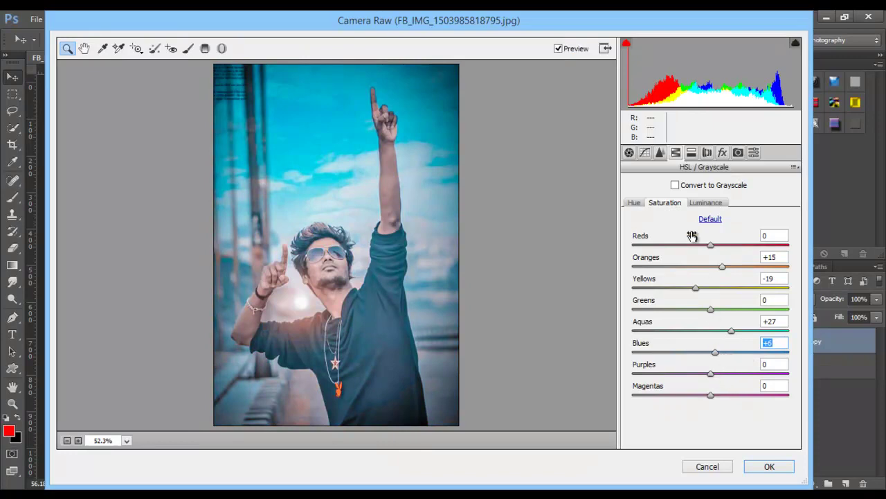
Add a -23 post-crop vignette, raise luminance noise reduction, and apply Camera Raw to Layer 0 copy
left_click(723, 153)
mouse_move(715, 322)
left_mouse_down()
mouse_move(669, 323)
mouse_move(773, 341)
left_mouse_up()
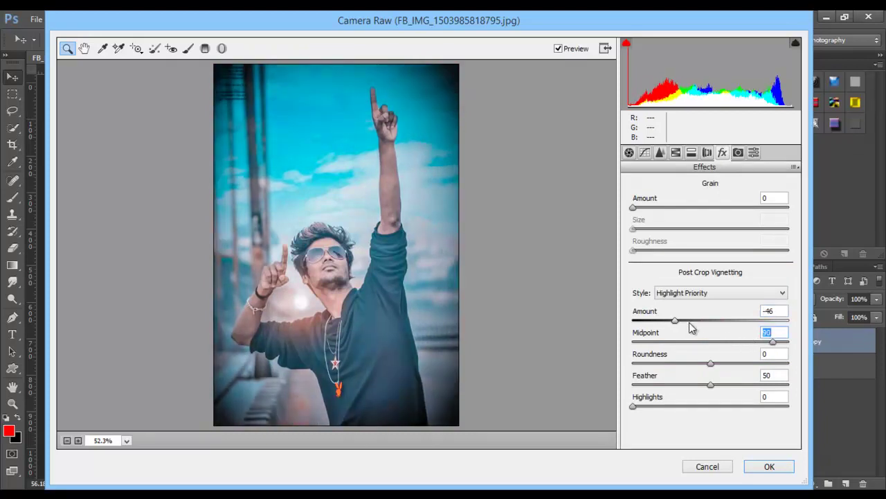
left_click_drag(675, 321, 694, 323)
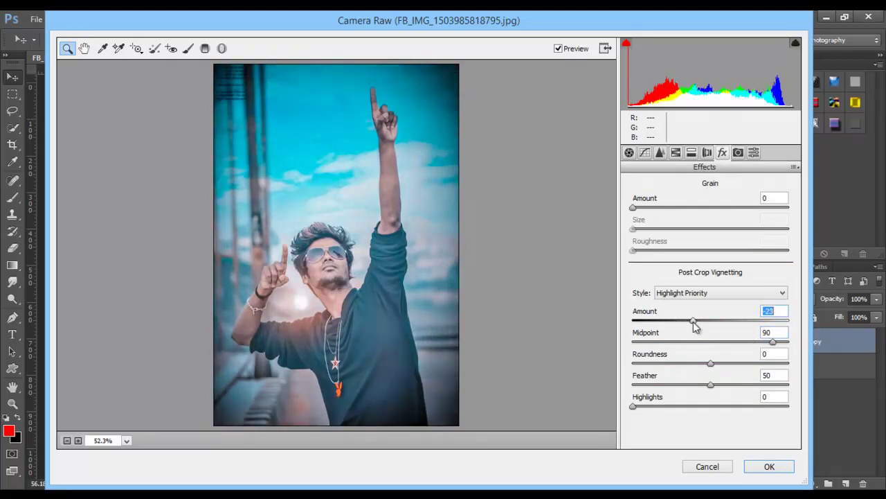
left_click(658, 154)
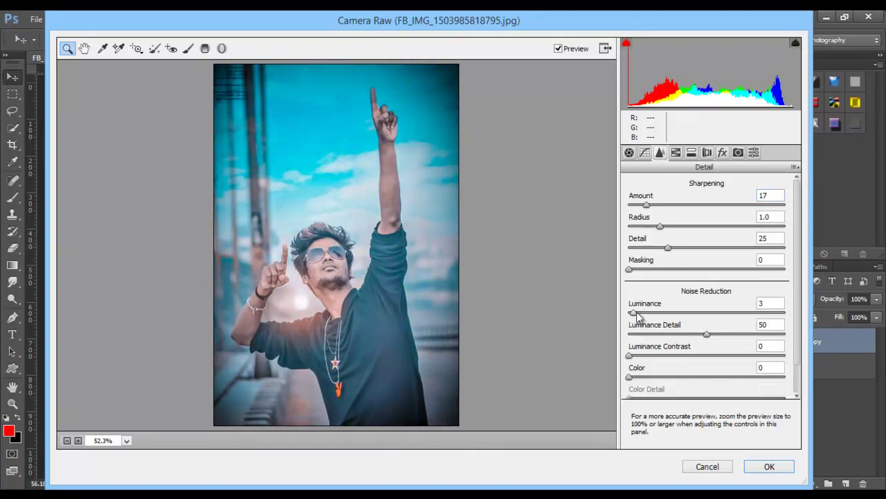
mouse_move(637, 315)
left_mouse_down()
mouse_move(719, 316)
mouse_move(668, 317)
left_mouse_up()
left_click(766, 466)
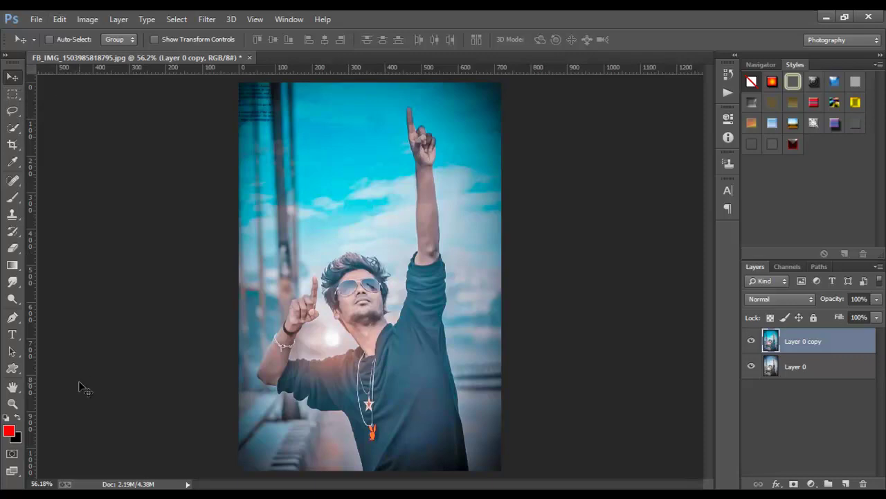
Select the Brush tool, add a new layer, and set the foreground colour to yellow #ffe400
left_click(13, 197)
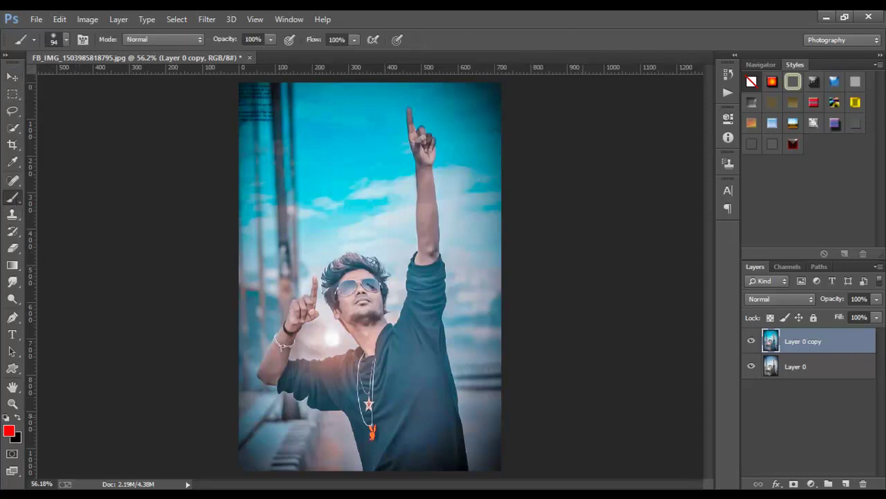
left_click(843, 485)
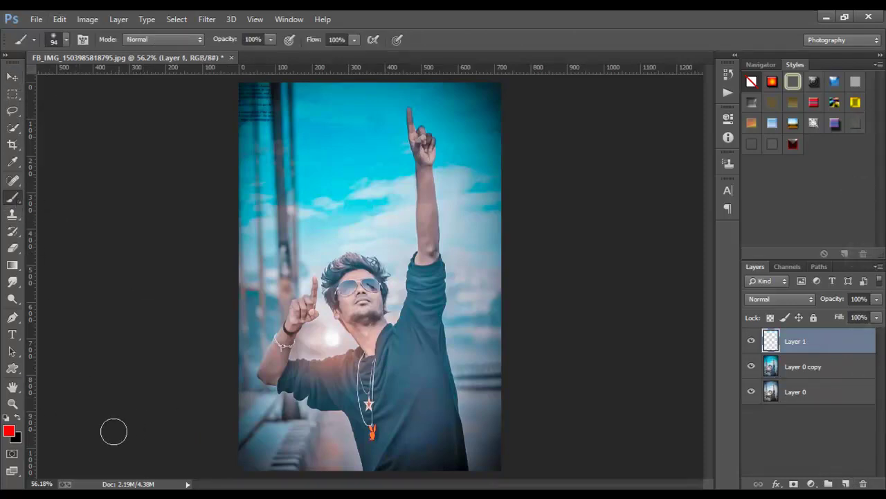
left_click(9, 432)
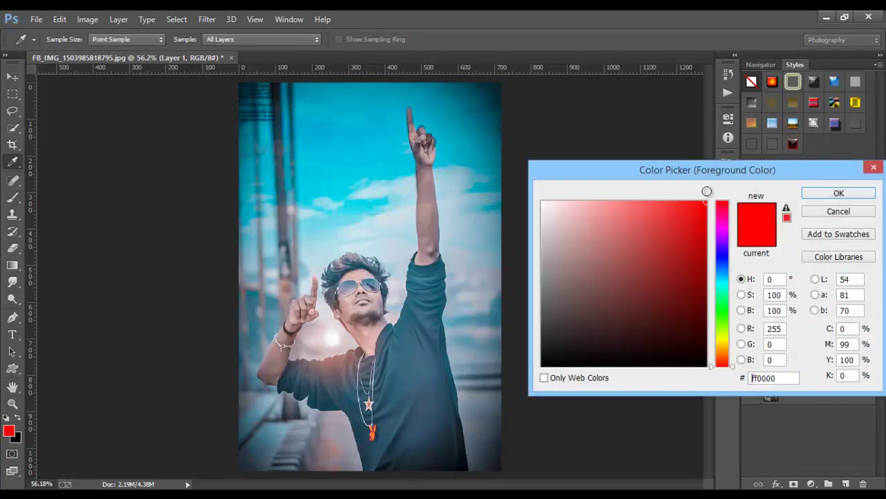
left_click(727, 340)
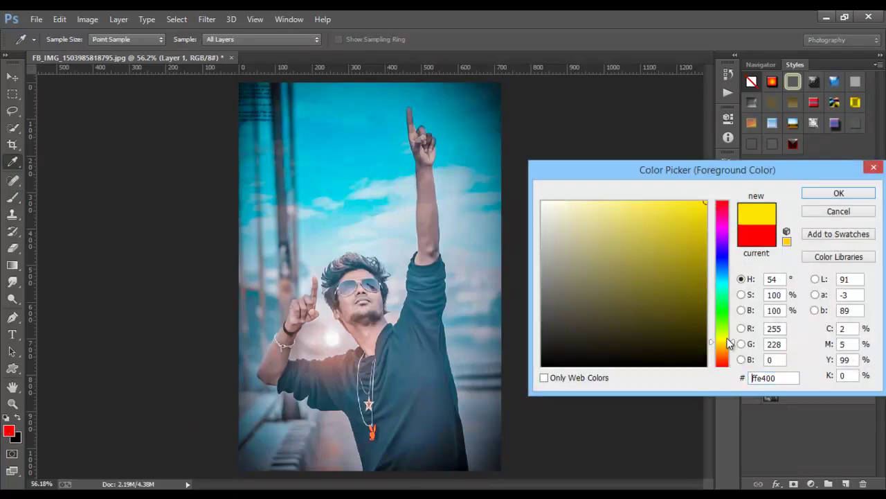
left_click(845, 196)
Paint a single soft yellow spot in the sky and set Layer 1 to Screen blending
key("b")
left_click(361, 217)
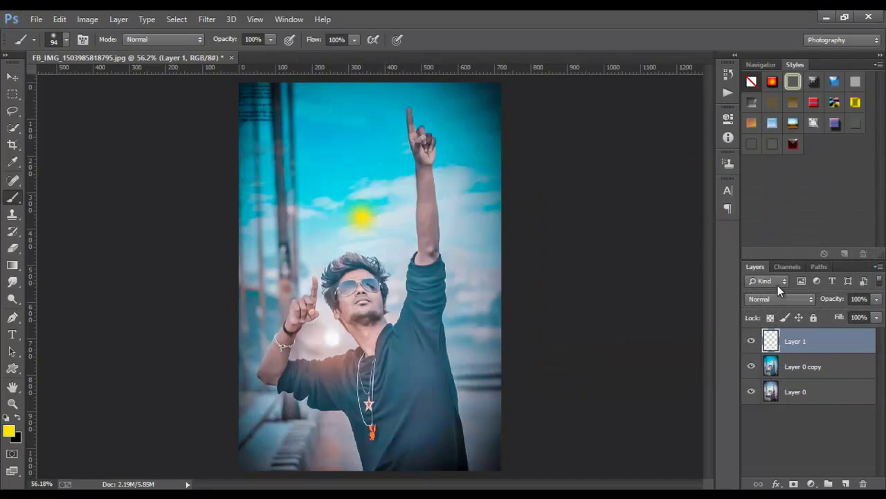
left_click(775, 298)
left_click(765, 119)
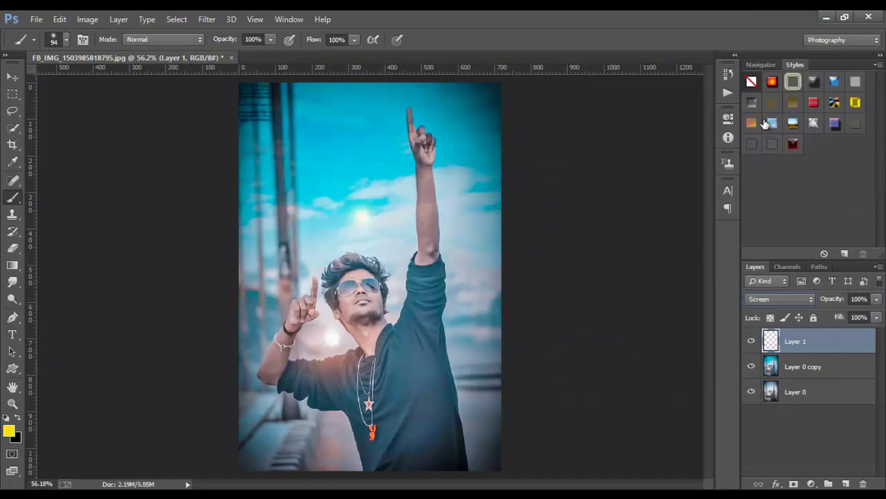
key("ctrl+t")
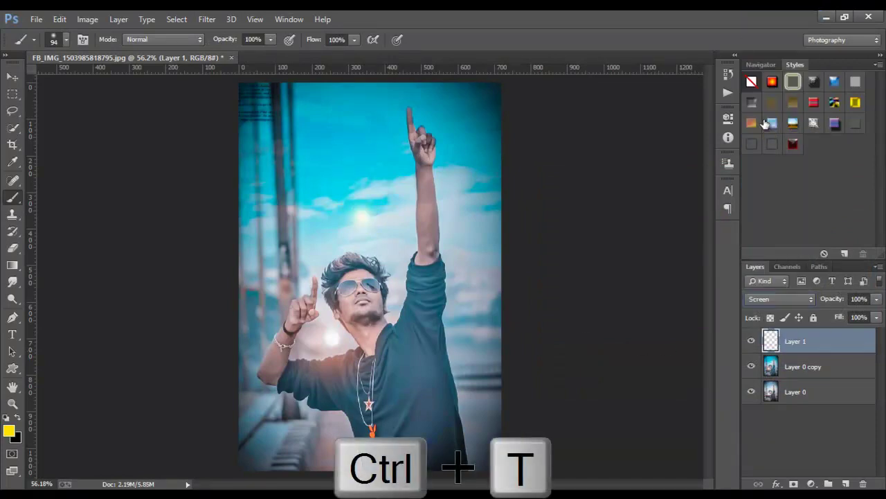
Scale the yellow glow to about 463%, stretch it taller, and shift it right
left_click_drag(388, 245, 590, 439)
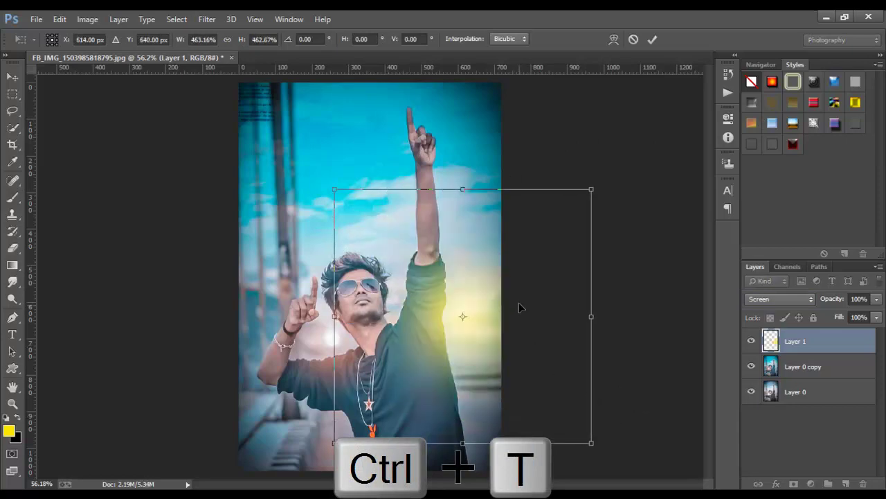
mouse_move(519, 302)
left_mouse_down()
mouse_move(594, 378)
mouse_move(583, 363)
left_mouse_up()
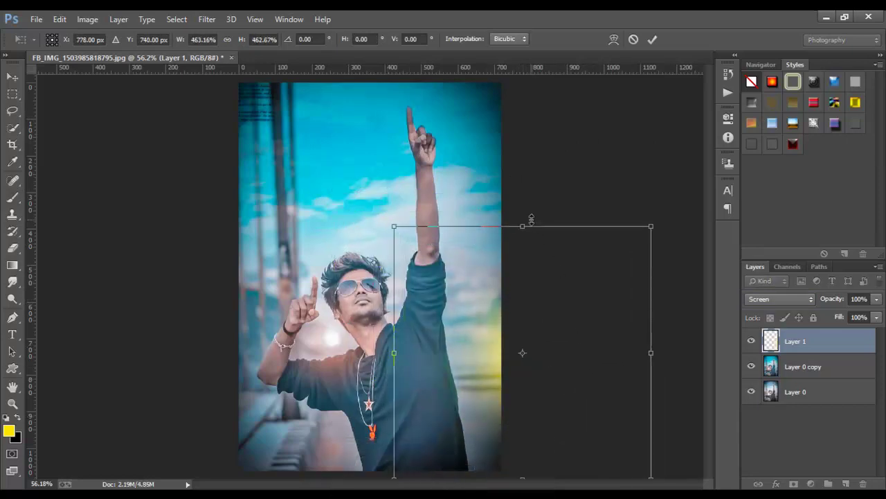
left_click_drag(523, 227, 522, 137)
key("Return")
key("b")
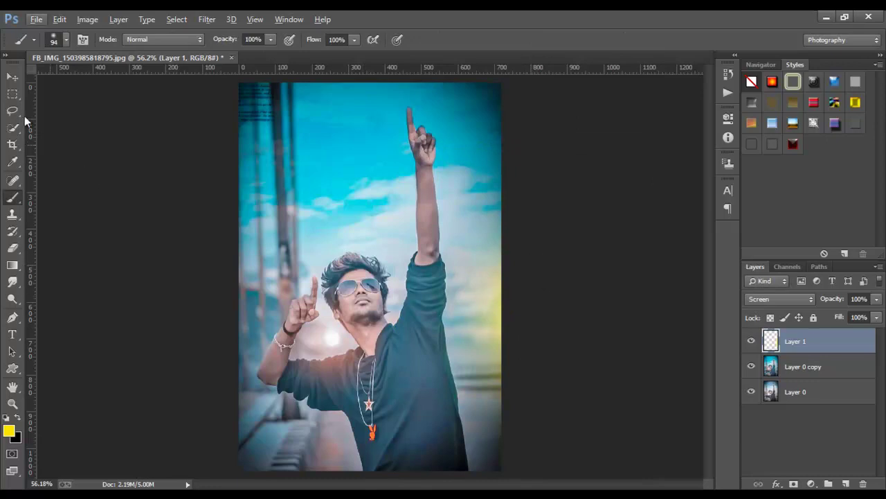
Reposition the yellow light leak with the Move tool and duplicate it as Layer 1 copy
left_click(11, 79)
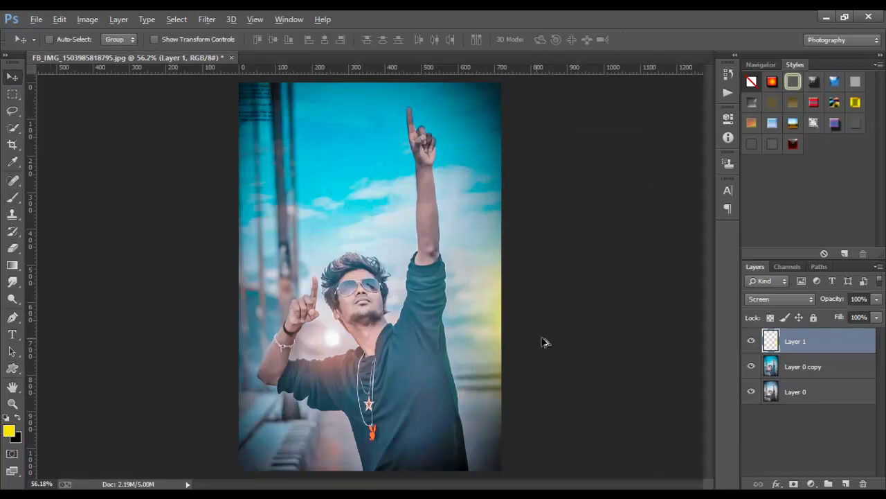
mouse_move(544, 342)
left_mouse_down()
mouse_move(248, 200)
mouse_move(229, 200)
mouse_move(228, 388)
left_mouse_up()
key("ctrl+j")
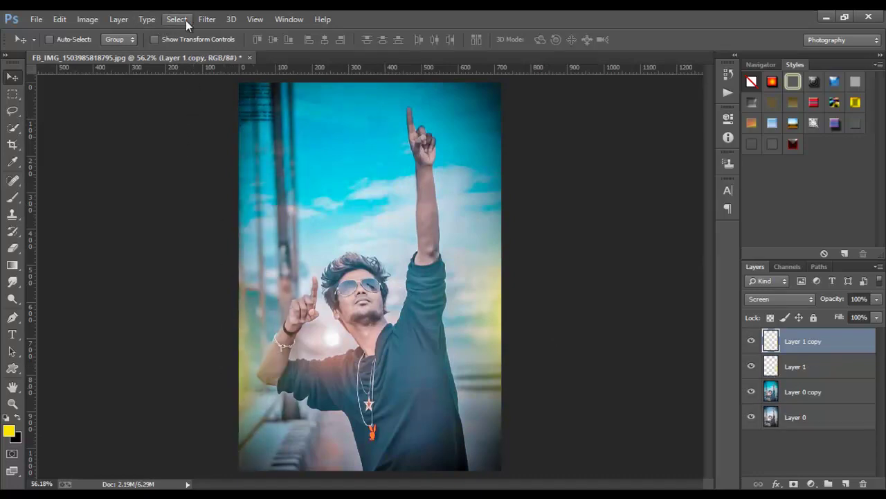
left_click(90, 20)
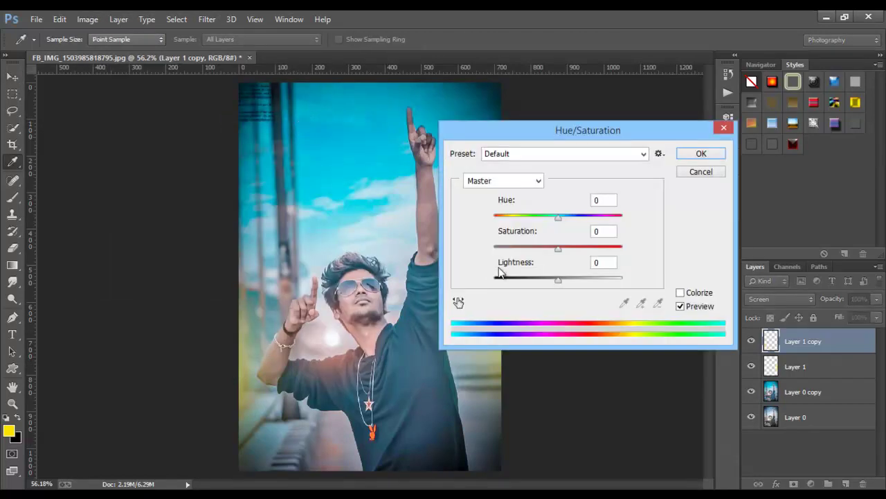
Shift the copied glow's hue to -59 for a pink tone and move it to the left edge
left_click_drag(558, 220, 523, 220)
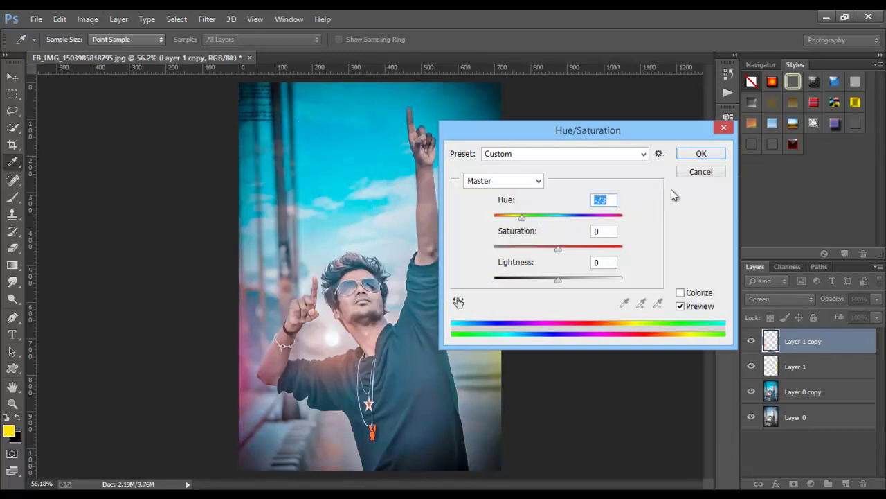
mouse_move(523, 220)
left_mouse_down()
mouse_move(451, 220)
mouse_move(526, 223)
left_mouse_up()
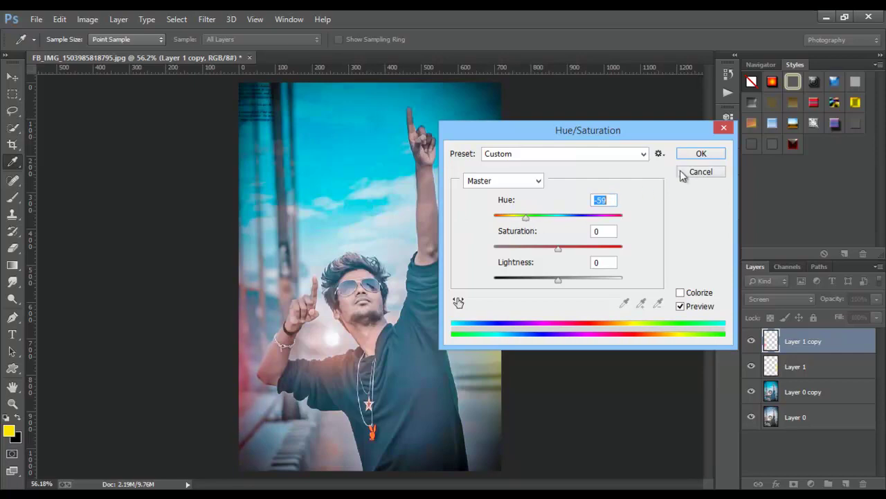
left_click(714, 158)
key("v")
mouse_move(364, 363)
left_mouse_down()
mouse_move(329, 408)
mouse_move(298, 417)
mouse_move(307, 360)
left_mouse_up()
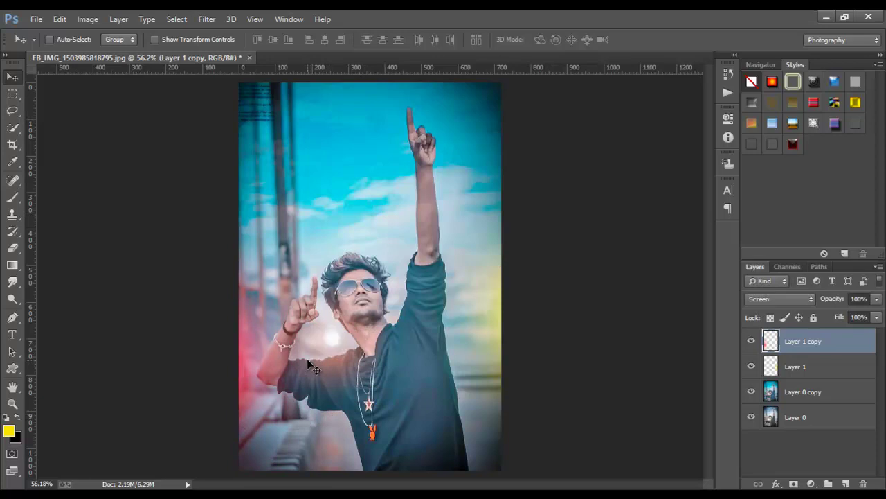
Stretch and widen the pink glow, then lower its opacity to 63%
left_click(184, 42)
left_click_drag(222, 191, 222, 96)
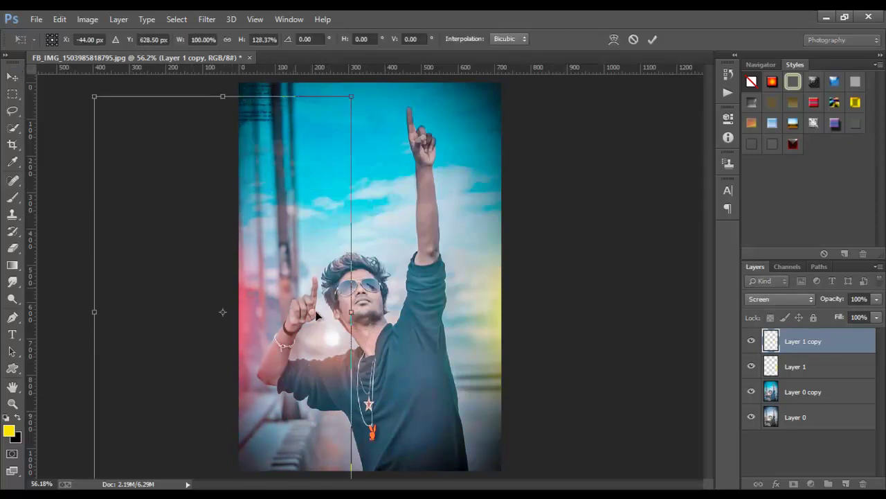
left_click_drag(351, 311, 409, 312)
left_click_drag(322, 315, 308, 340)
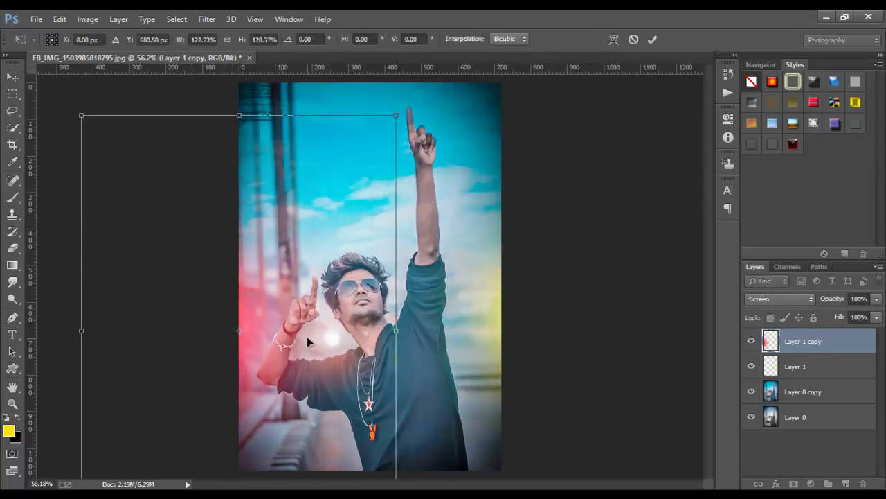
key("Return")
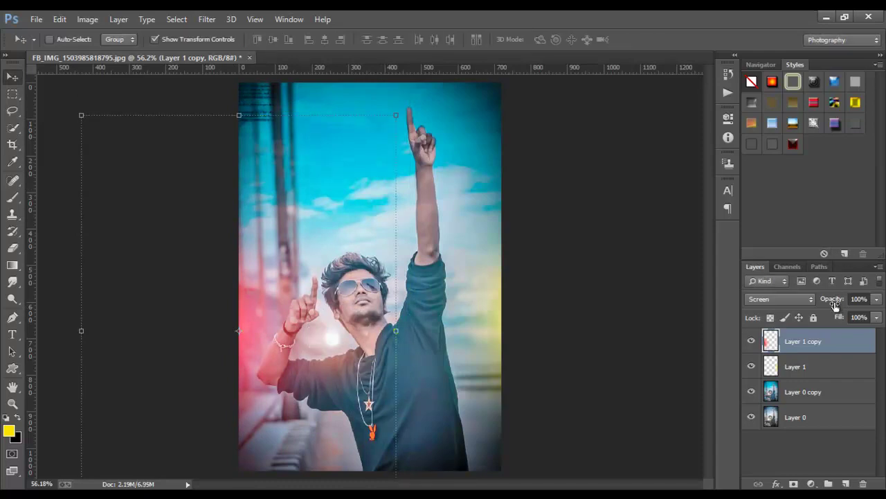
left_click_drag(836, 307, 810, 302)
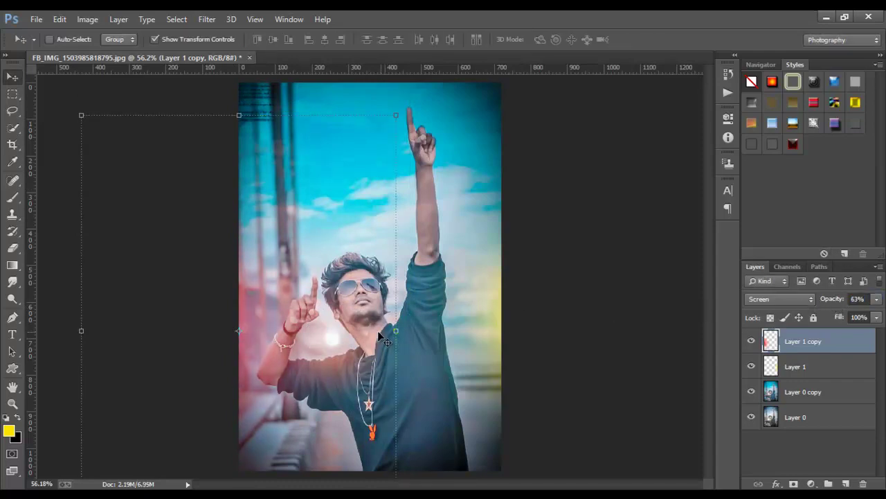
Narrow and reposition the pink glow, then set the yellow Layer 1 to 78% opacity
left_click_drag(380, 337, 330, 333)
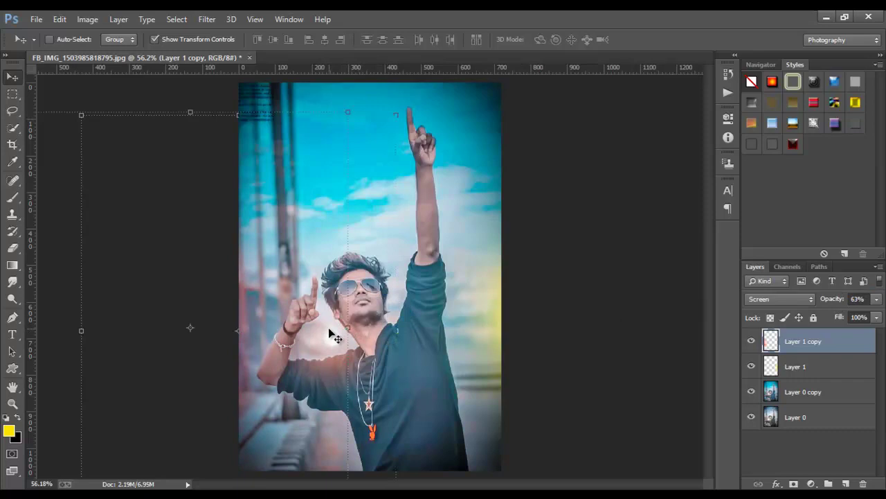
left_click_drag(347, 330, 301, 331)
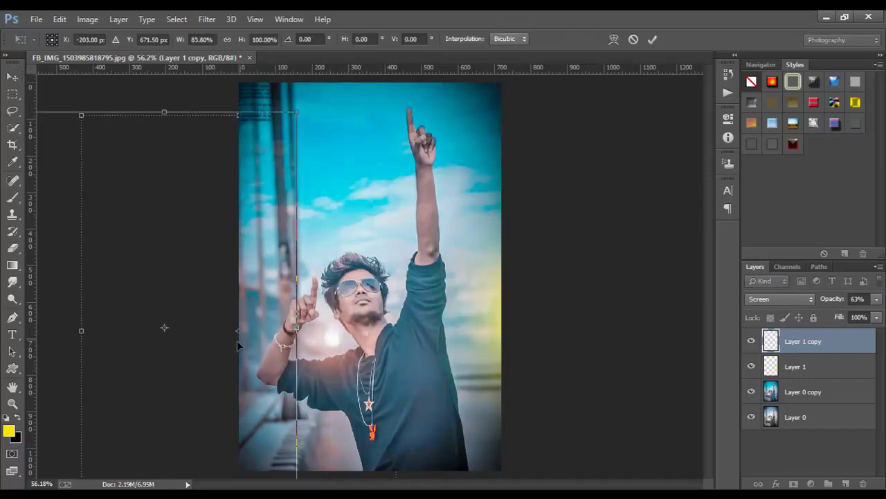
left_click_drag(237, 340, 300, 340)
key("Return")
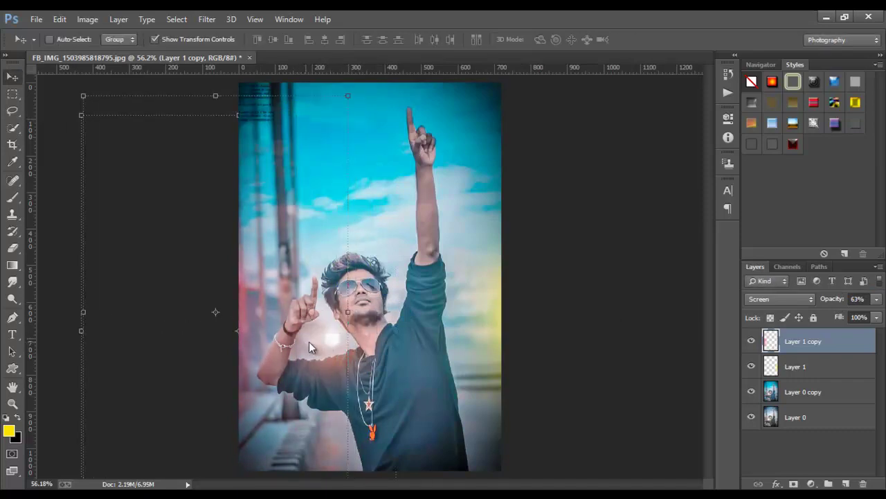
left_click(793, 366)
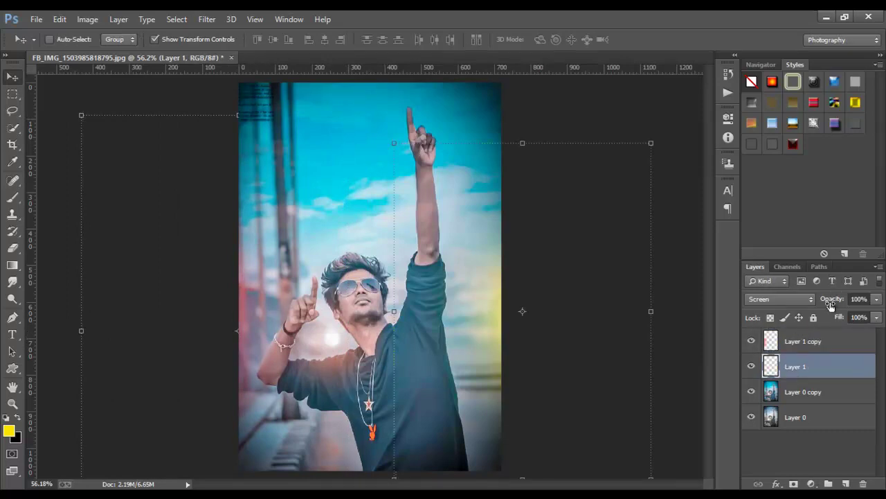
left_click_drag(831, 307, 817, 303)
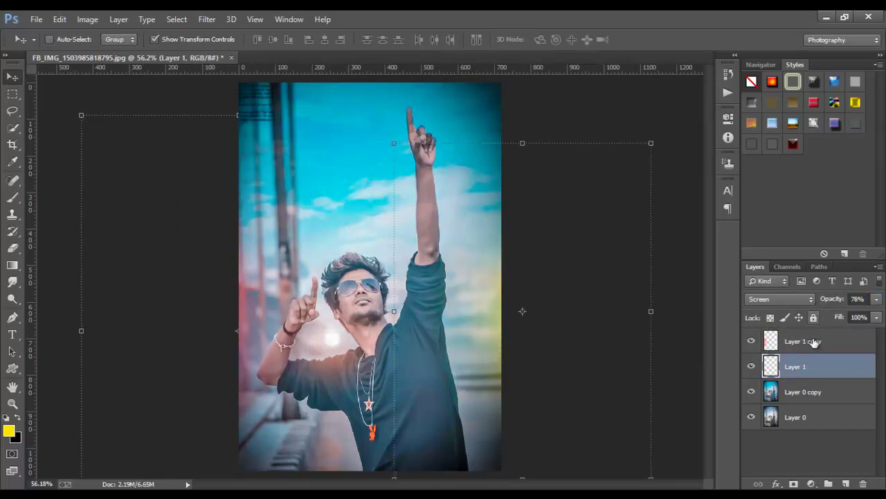
Duplicate the yellow glow as Layer 1 copy 2, shrink and rotate it, and place it at the bottom edge
key("ctrl+j")
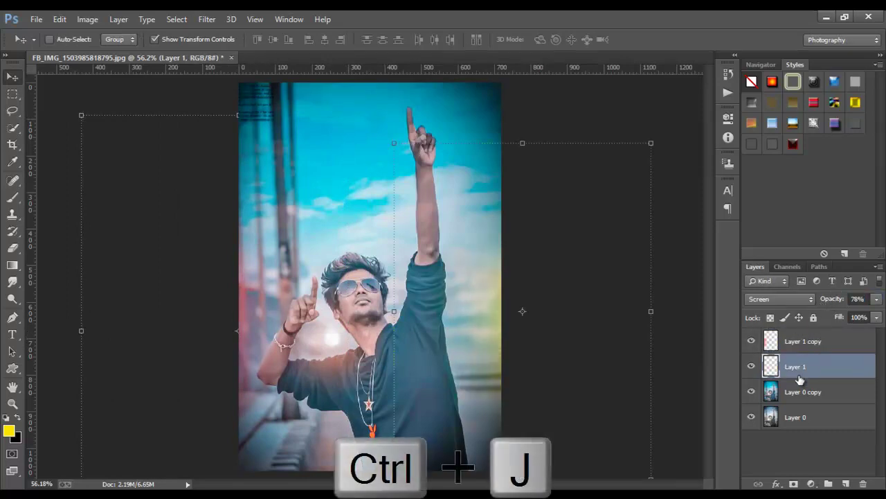
left_click_drag(579, 334, 380, 402)
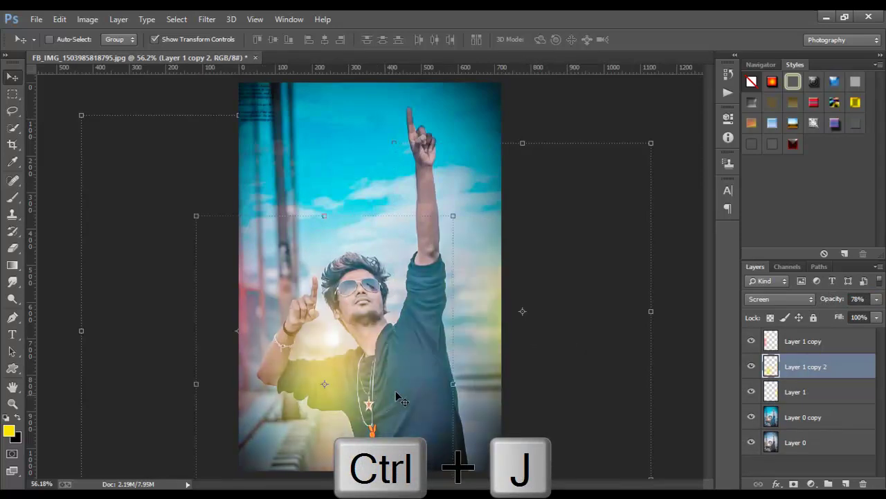
key("ctrl+t")
mouse_move(451, 216)
left_mouse_down()
mouse_move(432, 293)
mouse_move(352, 208)
mouse_move(188, 253)
left_mouse_up()
scroll(290, 320, "down", 2)
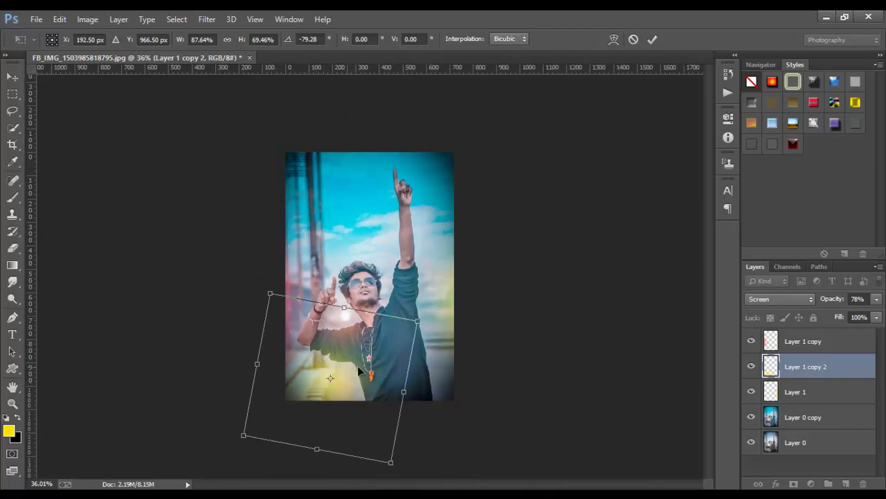
left_click_drag(360, 370, 418, 400)
key("Return")
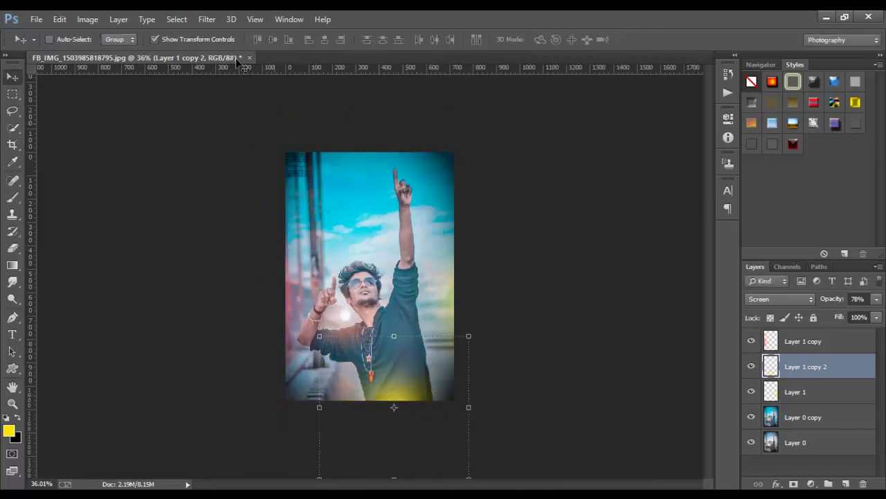
left_click(89, 19)
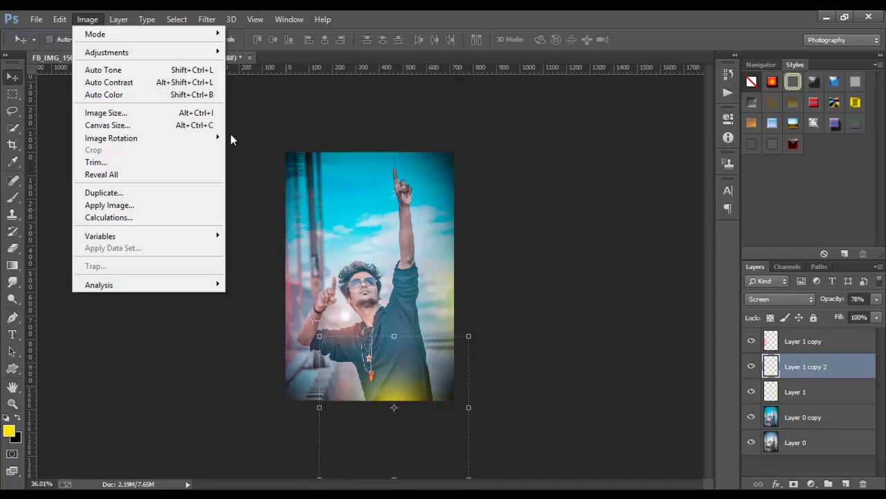
mouse_move(106, 52)
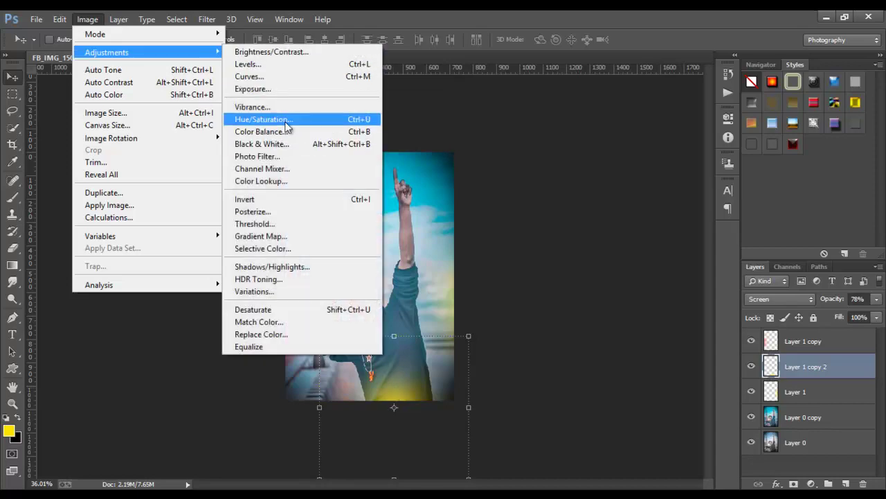
Shift the lower glow layer's hue by +153 with Hue/Saturation, turning it blue
left_click(289, 124)
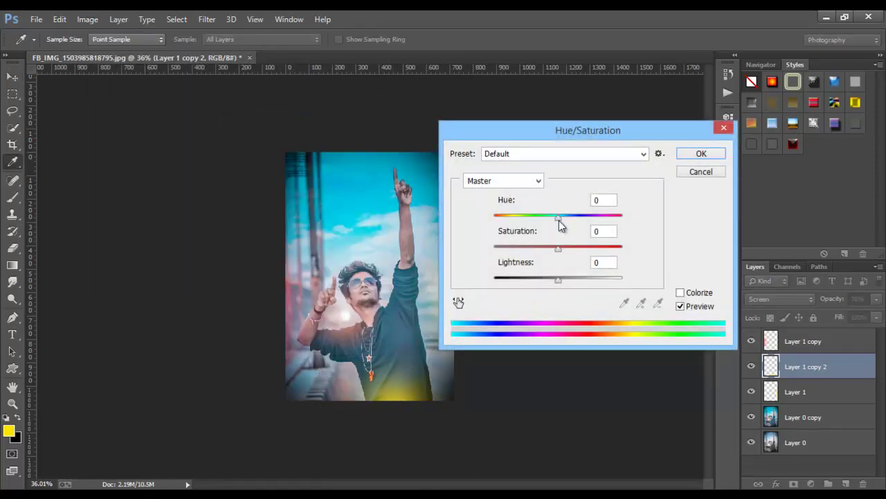
left_click_drag(559, 212, 615, 217)
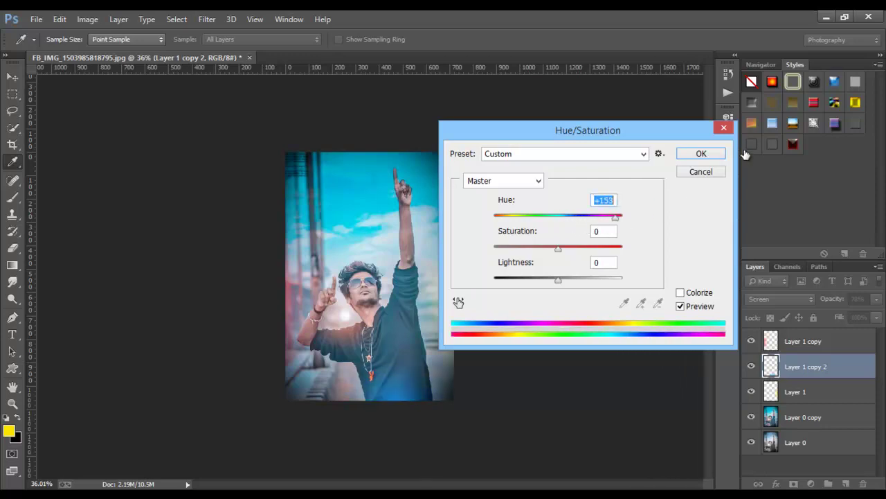
left_click(701, 154)
Stretch the glow to about 196% width and move it down-left along the bottom
key("v")
scroll(387, 353, "up", 5)
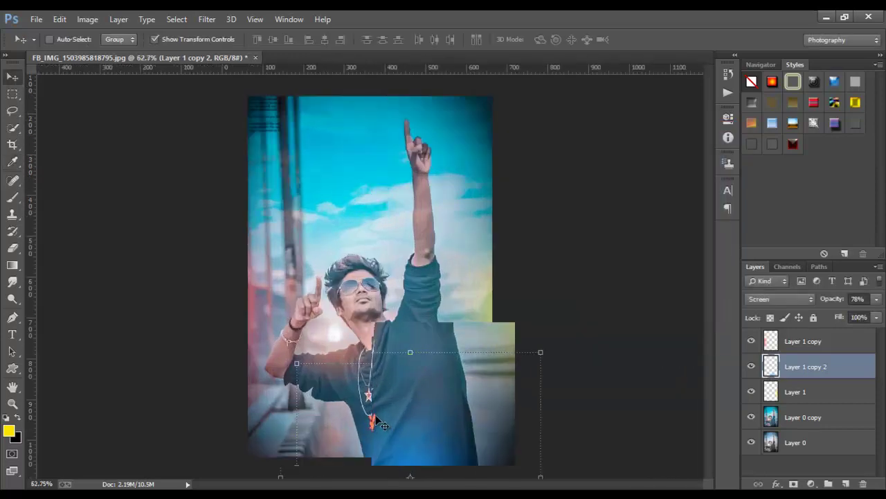
scroll(421, 376, "down", 3)
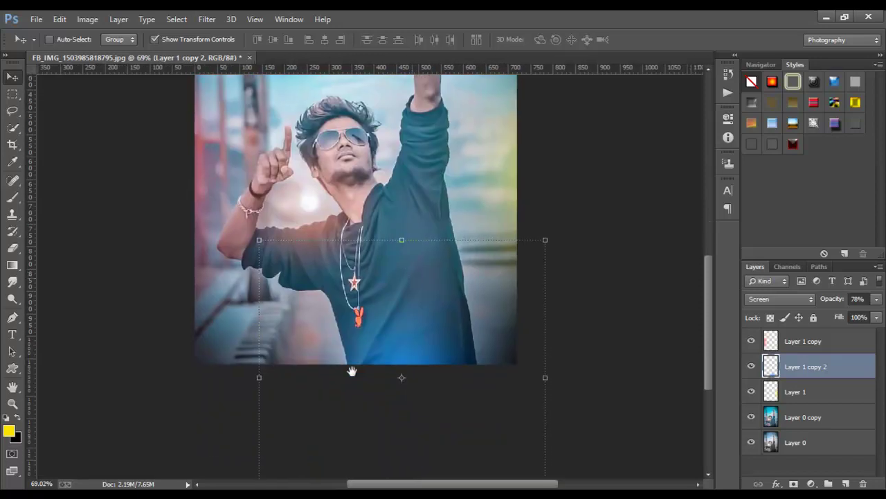
left_click_drag(255, 383, 185, 378)
mouse_move(247, 388)
left_mouse_down()
mouse_move(408, 413)
mouse_move(391, 409)
left_mouse_up()
key("Return")
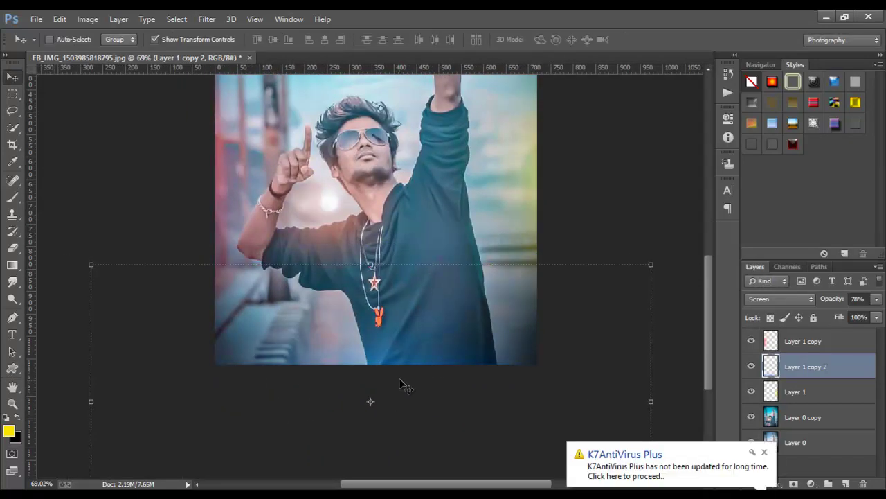
scroll(401, 384, "down", 3)
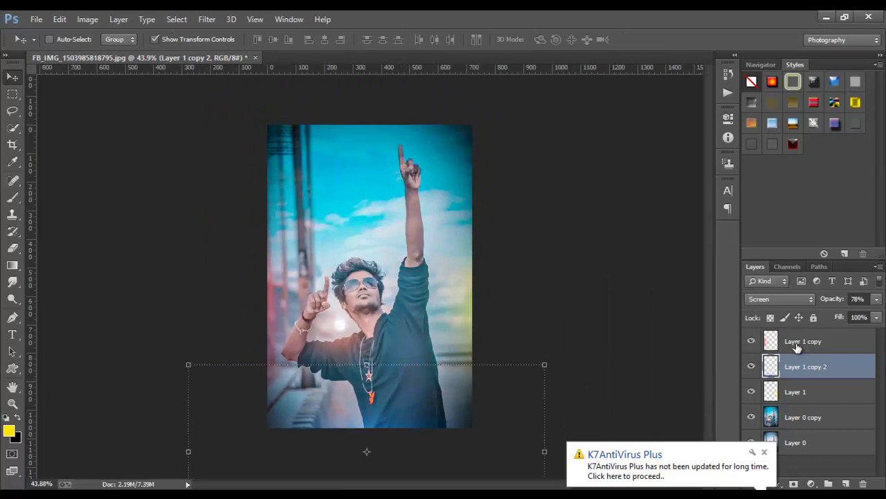
Lower Layer 1 copy and Layer 1 to 37% opacity
left_click(797, 343)
left_click(802, 392, "ctrl")
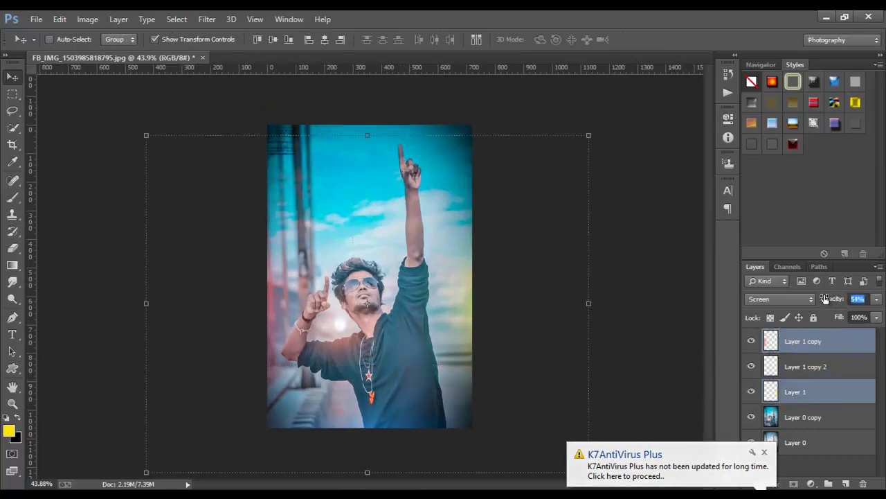
left_click_drag(826, 298, 811, 302)
Hide transform controls and crop the canvas to the photo's edges
left_click(163, 39)
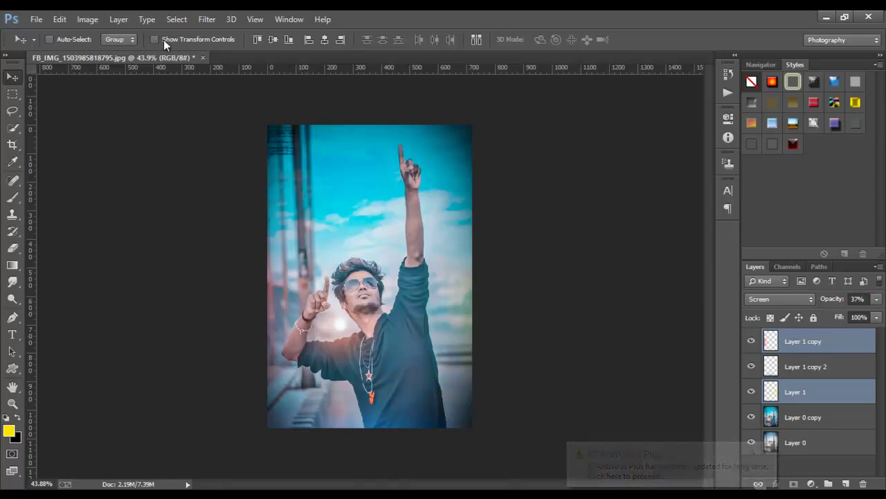
key("ctrl+0")
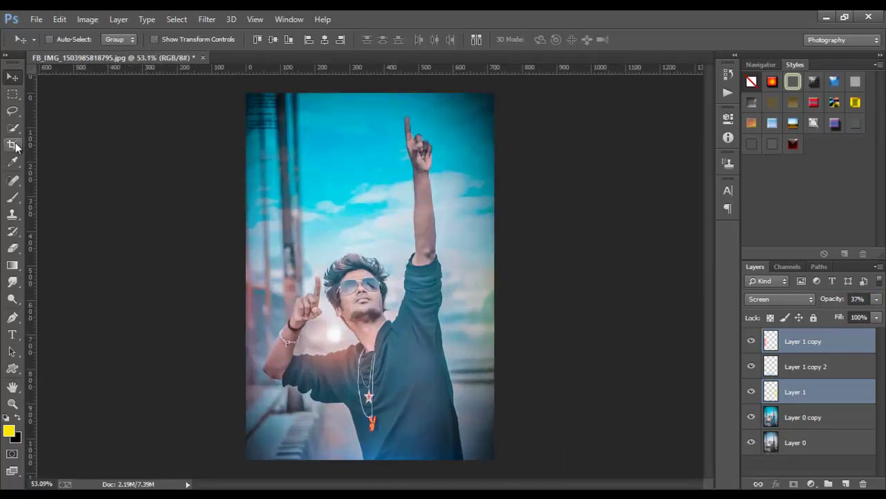
left_click(13, 144)
left_click(339, 261)
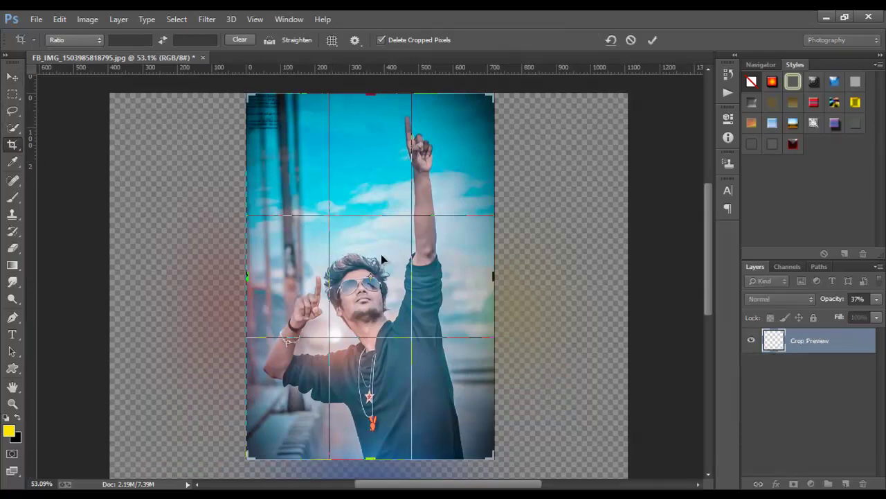
key("Return")
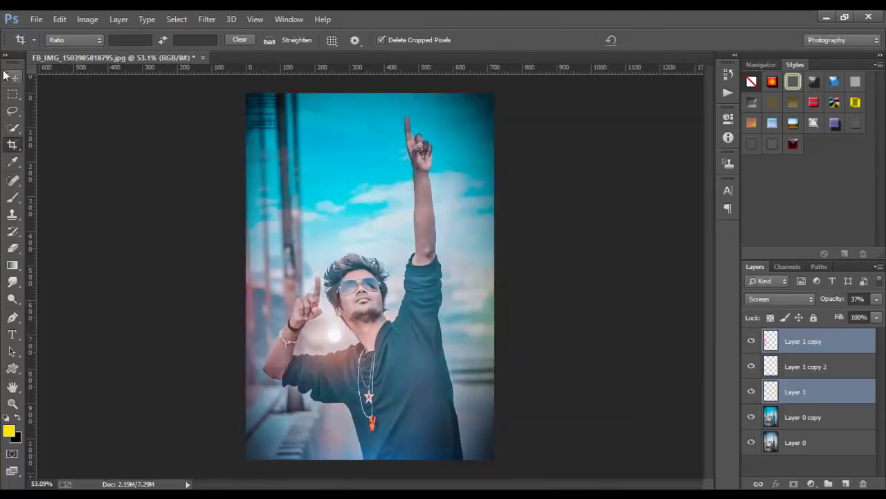
left_click(8, 76)
left_click(207, 19)
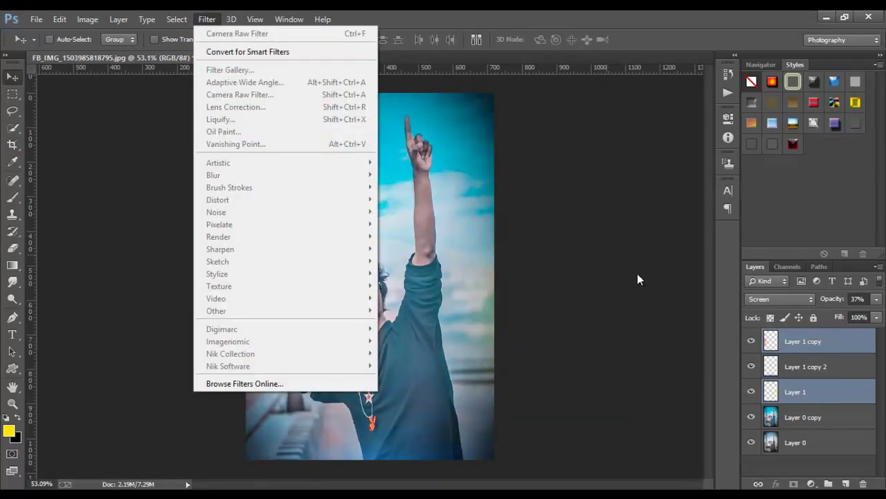
Merge Layer 0 copy, Layer 1, Layer 1 copy 2 and Layer 1 copy, then start the Camera Raw Filter
left_click(862, 389)
left_click(818, 415)
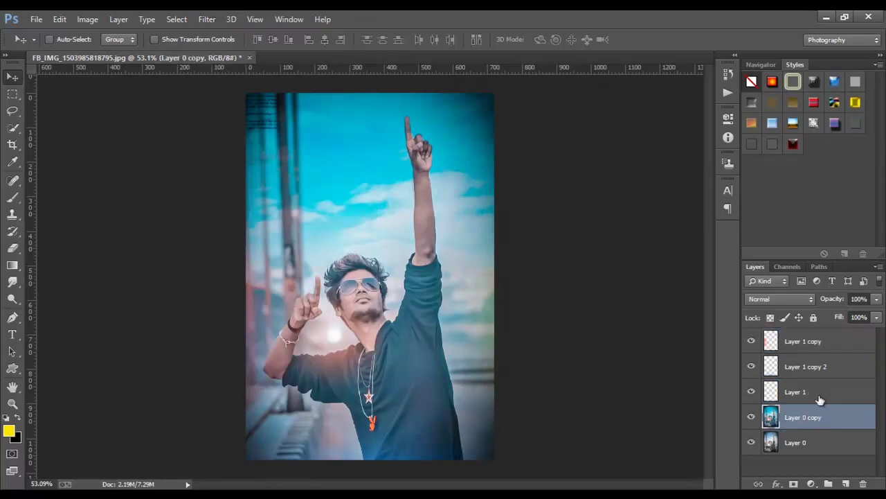
left_click(820, 394)
left_click(813, 418, "ctrl")
left_click(814, 367, "ctrl")
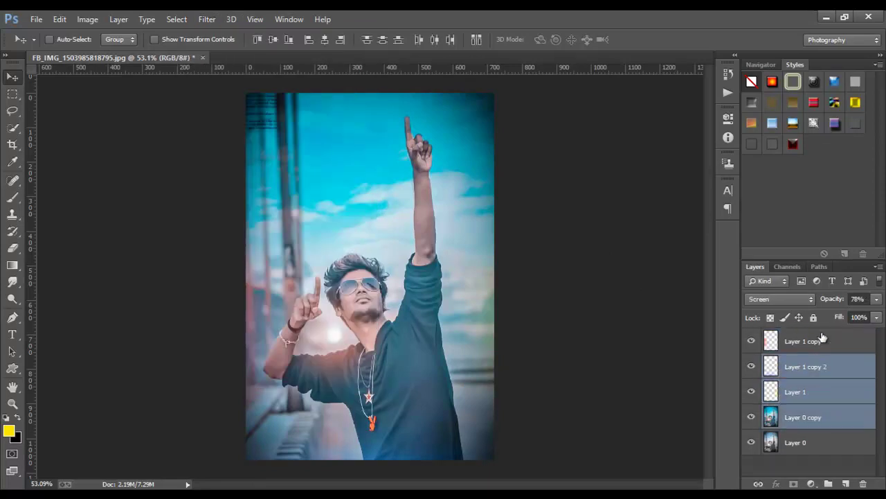
left_click(822, 340, "ctrl")
right_click(825, 370)
left_click(600, 388)
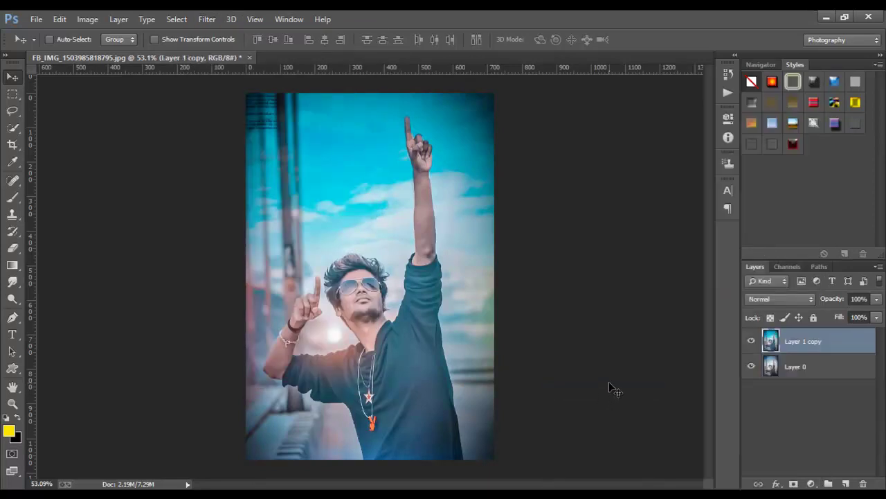
left_click(207, 20)
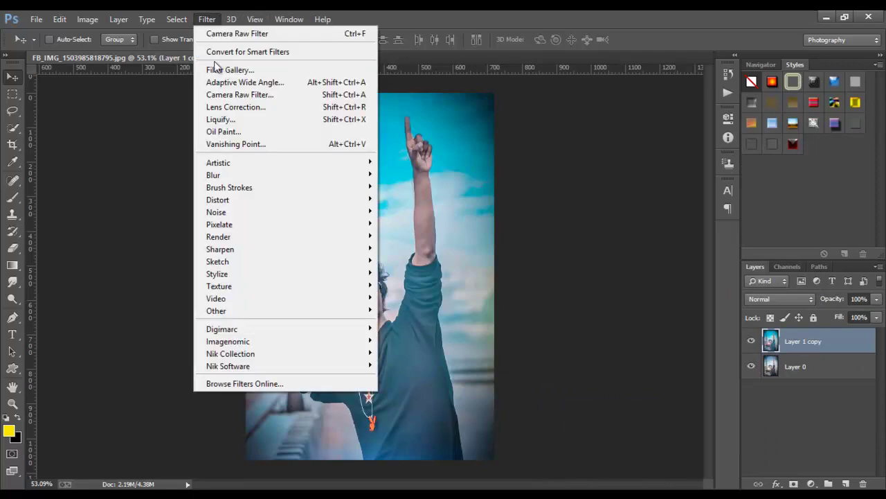
left_click(239, 90)
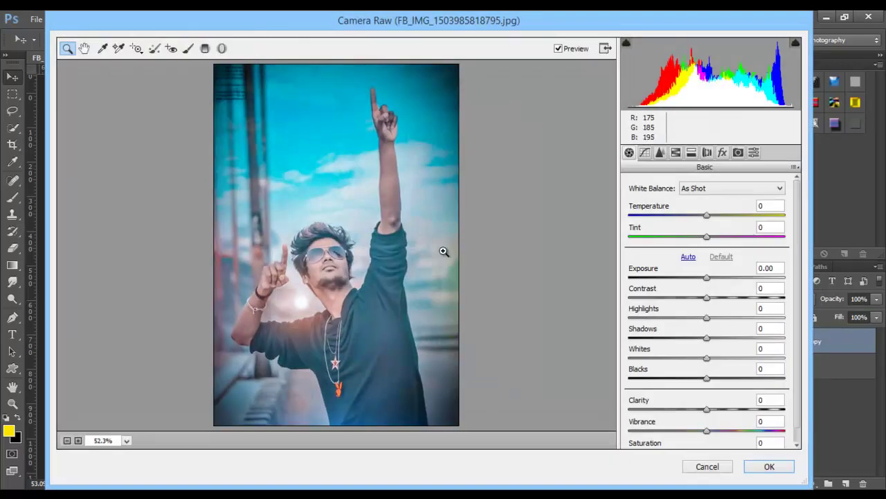
Apply Camera Raw with Clarity +24, Blacks +16 and Vibrance +14
mouse_move(719, 405)
left_mouse_down()
mouse_move(734, 405)
mouse_move(725, 408)
left_mouse_up()
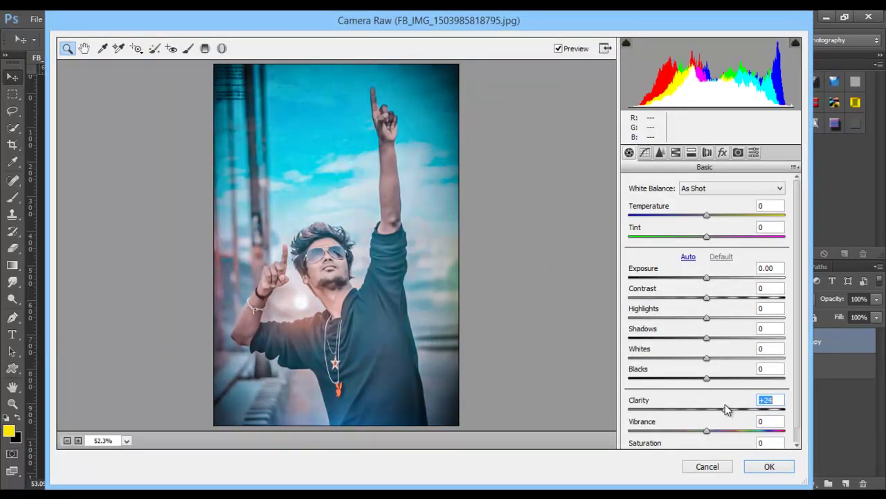
mouse_move(707, 377)
left_mouse_down()
mouse_move(727, 378)
mouse_move(720, 383)
left_mouse_up()
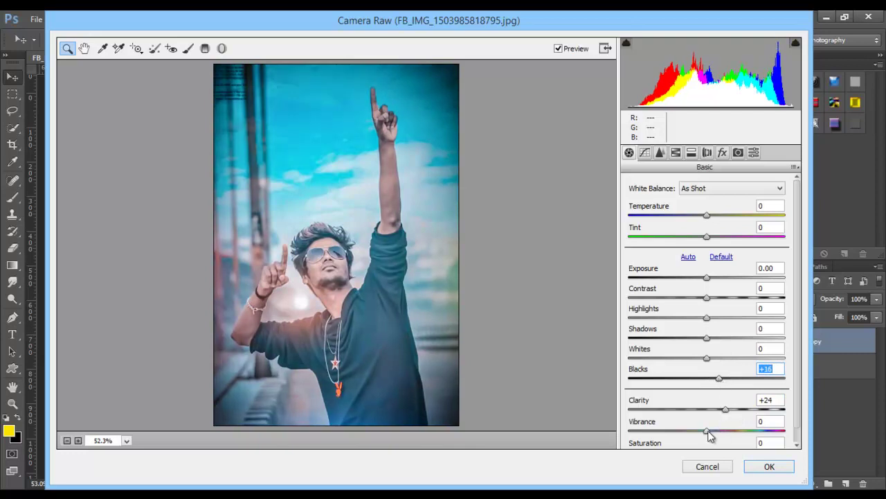
mouse_move(707, 431)
left_mouse_down()
mouse_move(731, 430)
mouse_move(718, 431)
left_mouse_up()
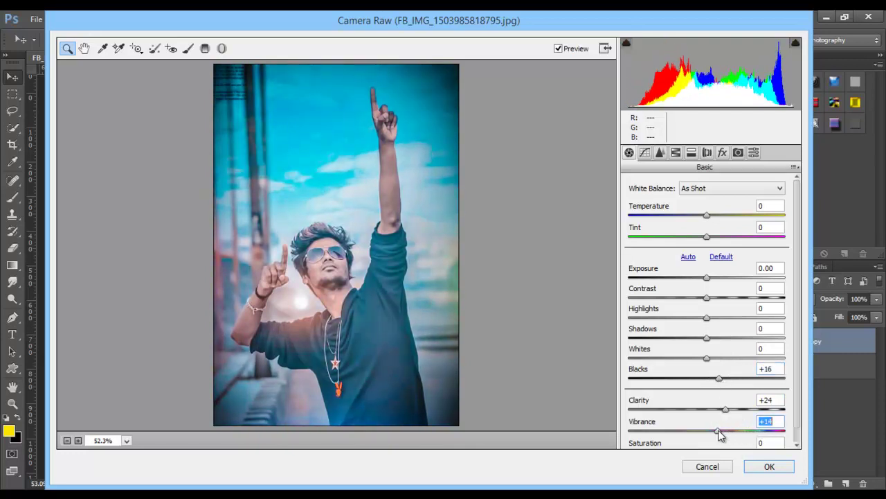
left_click(771, 468)
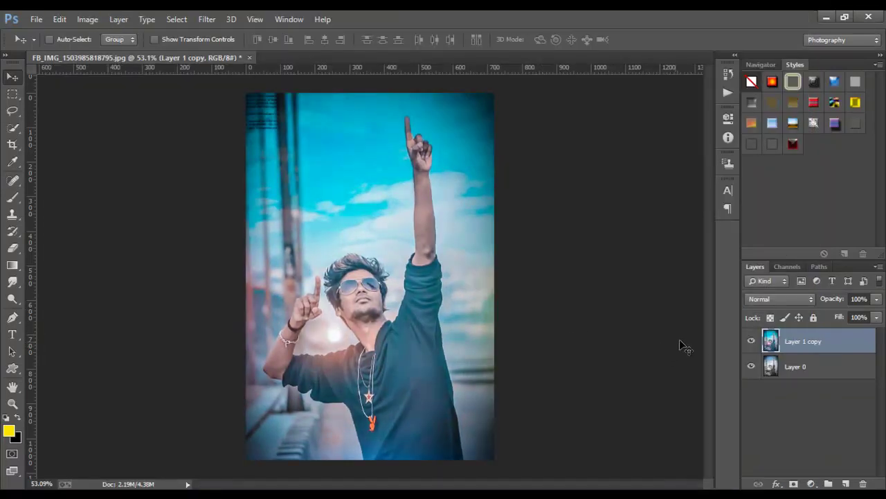
left_click(752, 341)
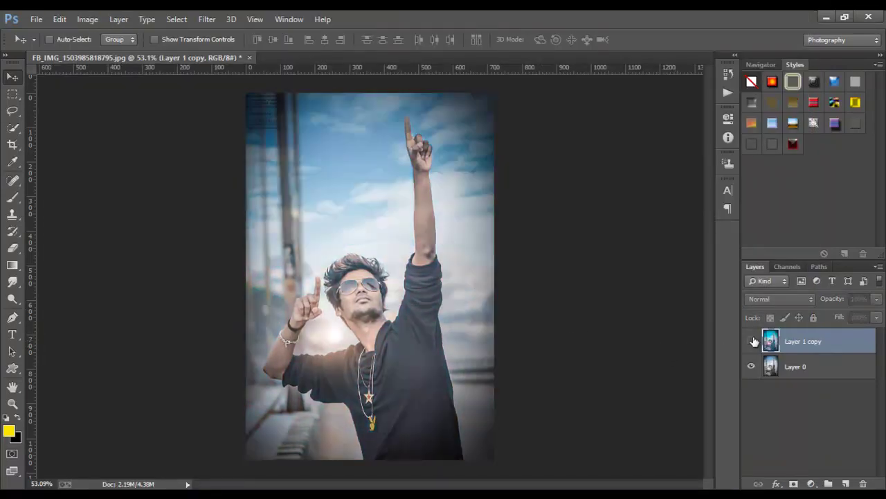
left_click(753, 341)
left_click(752, 341)
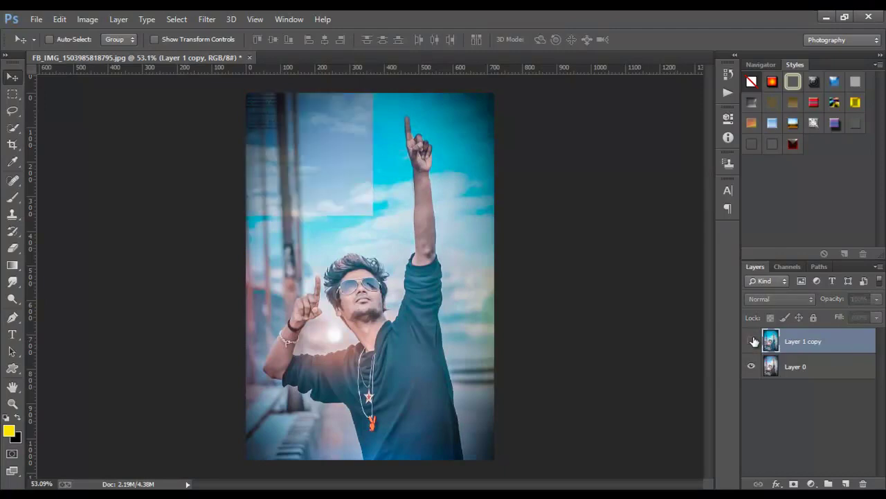
left_click(752, 341)
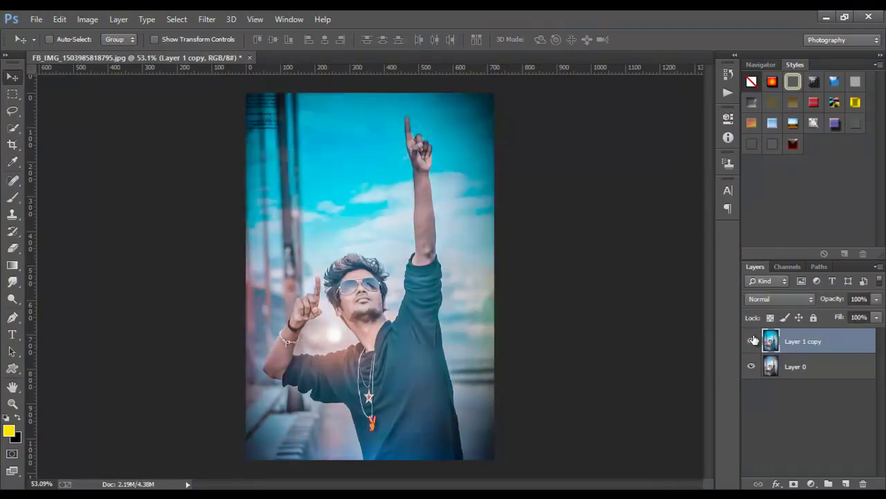
scroll(538, 245, "down", 1)
scroll(539, 245, "down", 1)
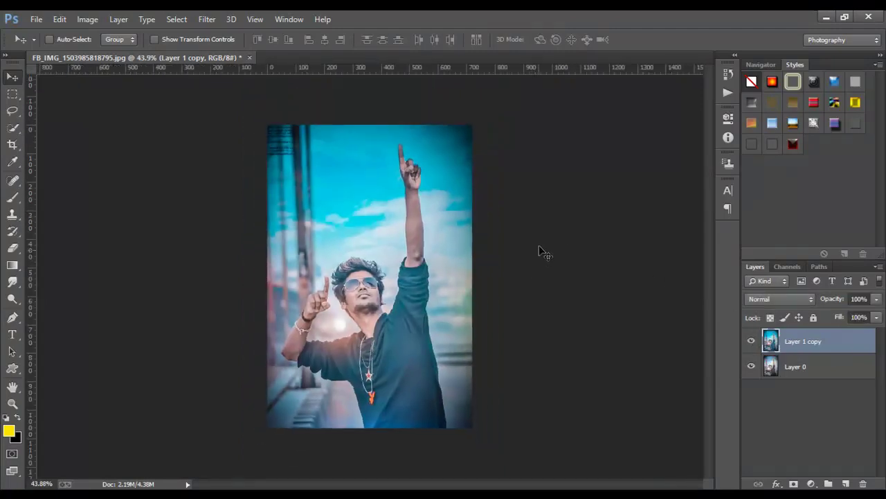
left_click(828, 17)
Show the screen recorder's Capture panel with F10
key("F10")
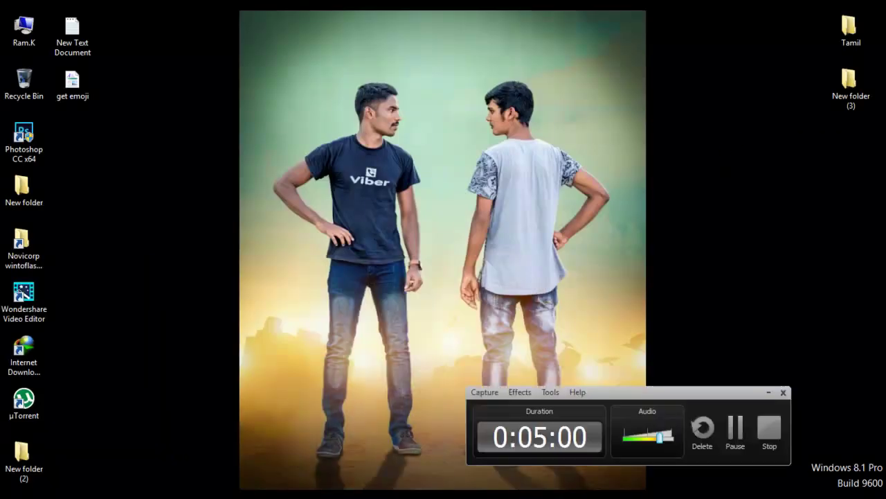